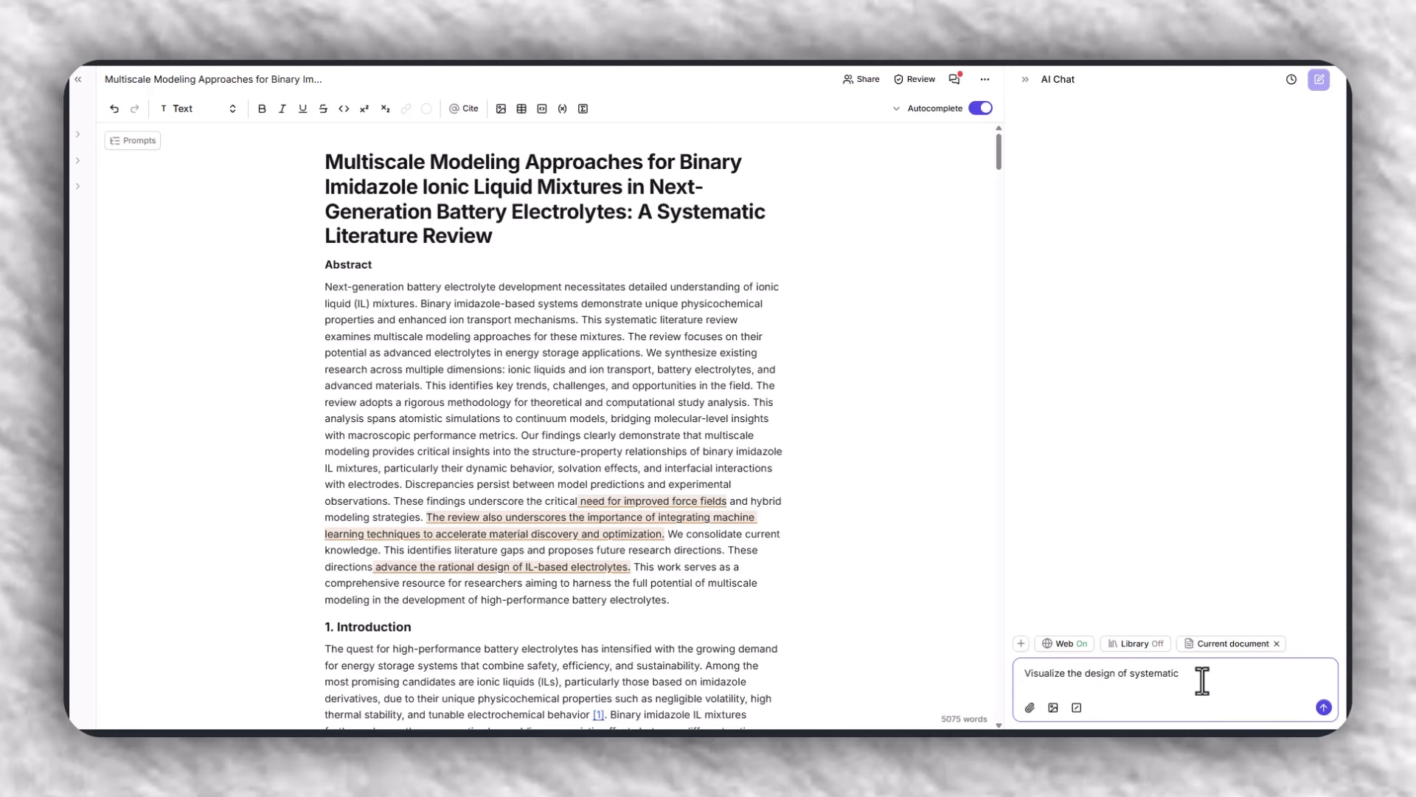
Ask the AI chat to "Visualize the design of systematic literature review" and go to Diagram 1 in its answer.
type("literature review")
left_click(1324, 708)
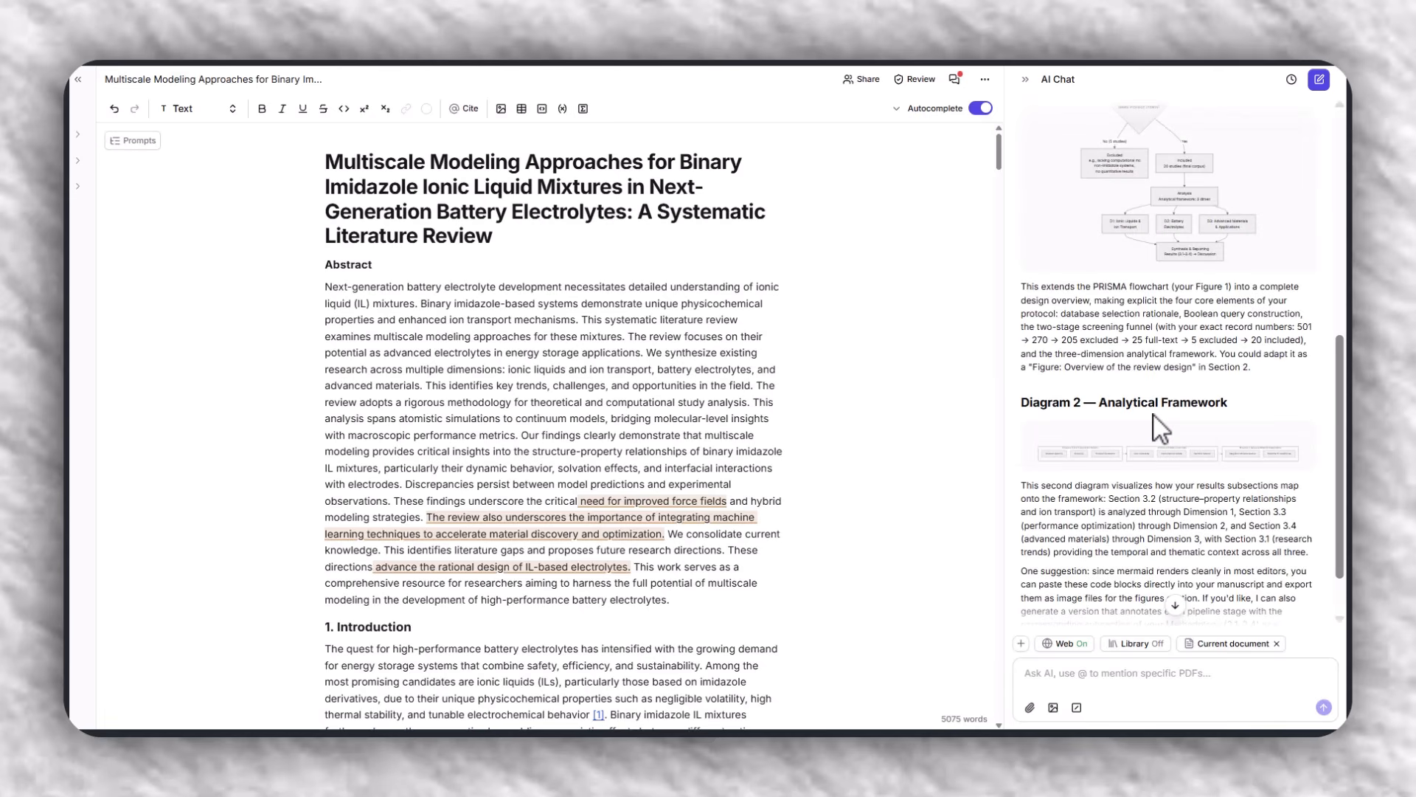
scroll(1193, 428, "up", 6)
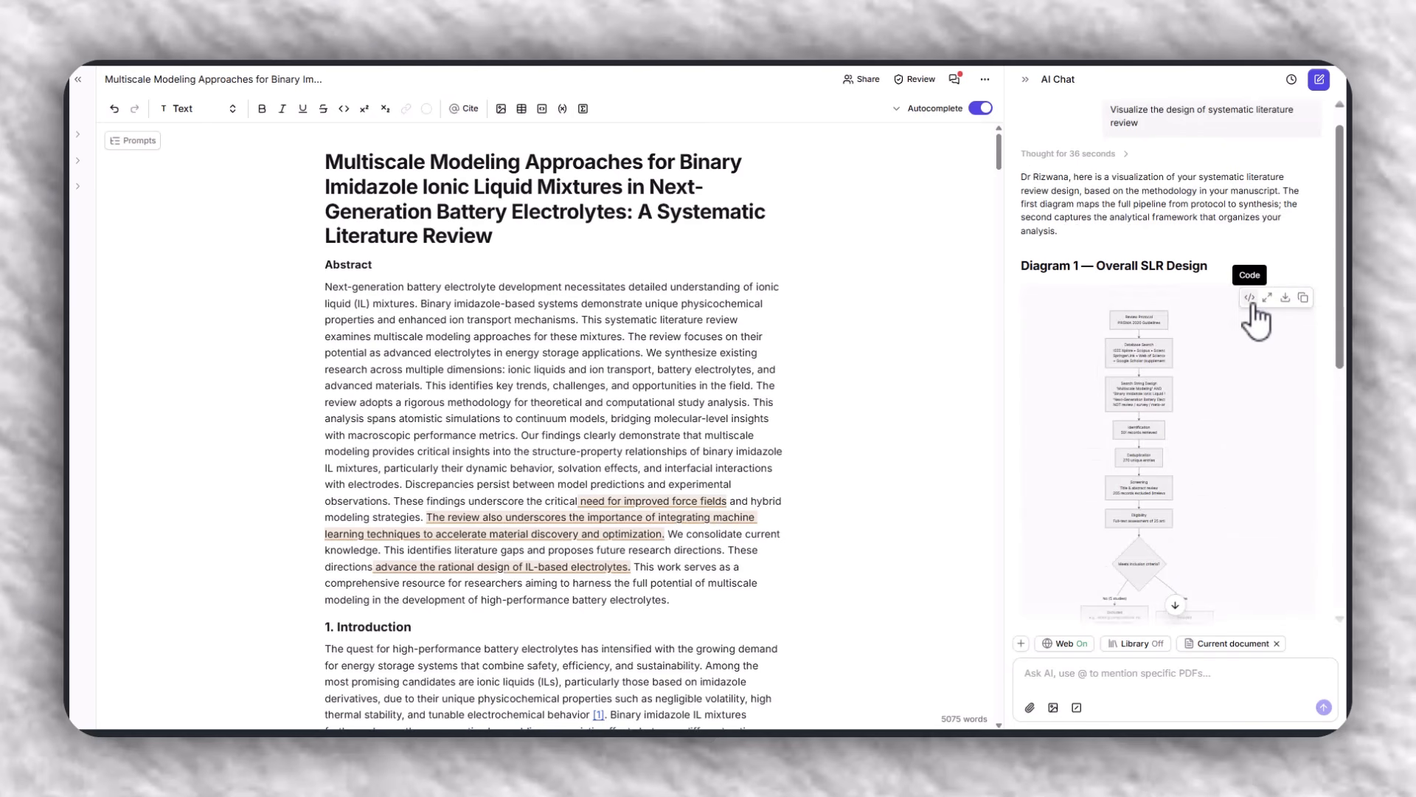
View the source code of Diagram 1 — Overall SLR Design, then switch it back to the diagram view.
left_click(1250, 298)
left_click_drag(1092, 384, 1164, 377)
left_click(1170, 394)
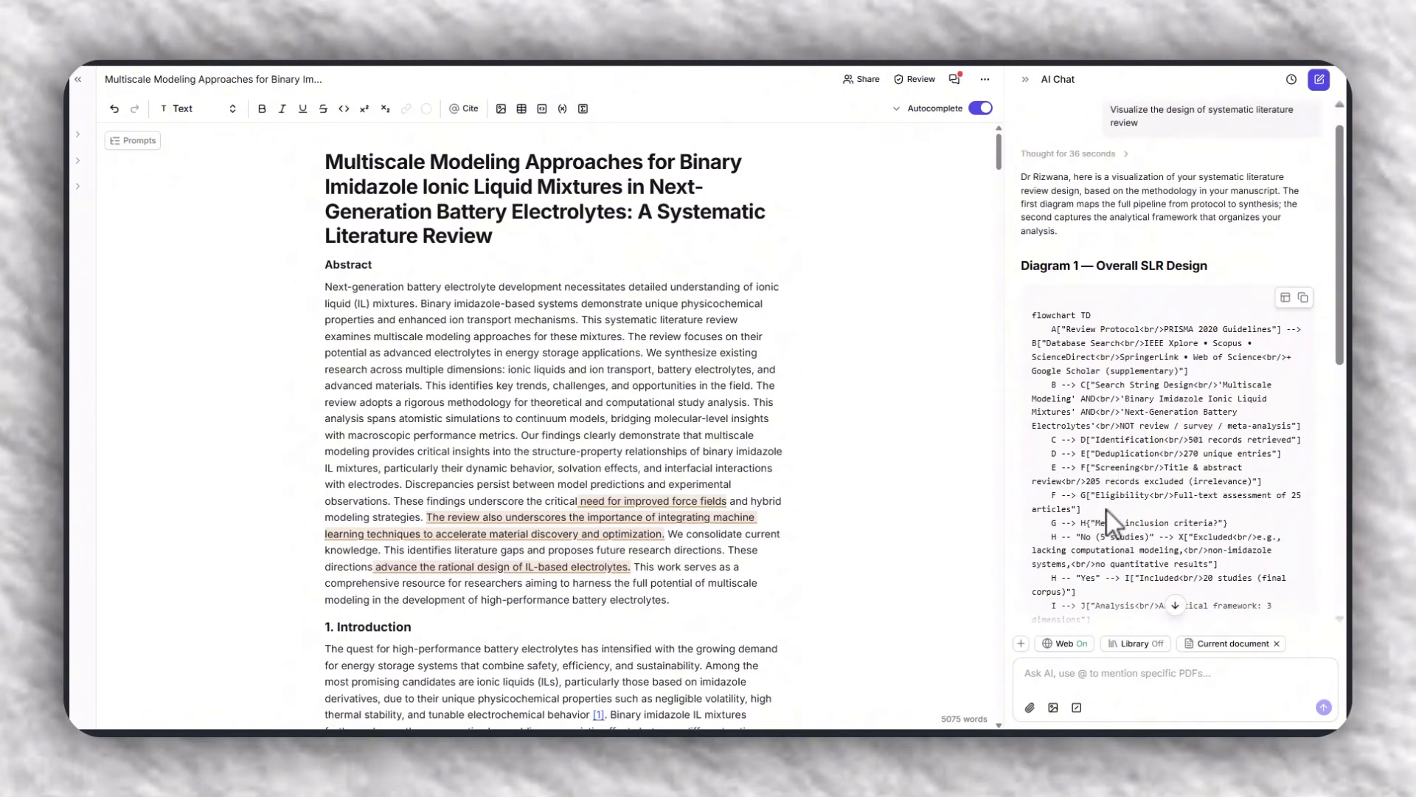
scroll(1106, 507, "down", 3)
scroll(1107, 507, "up", 3)
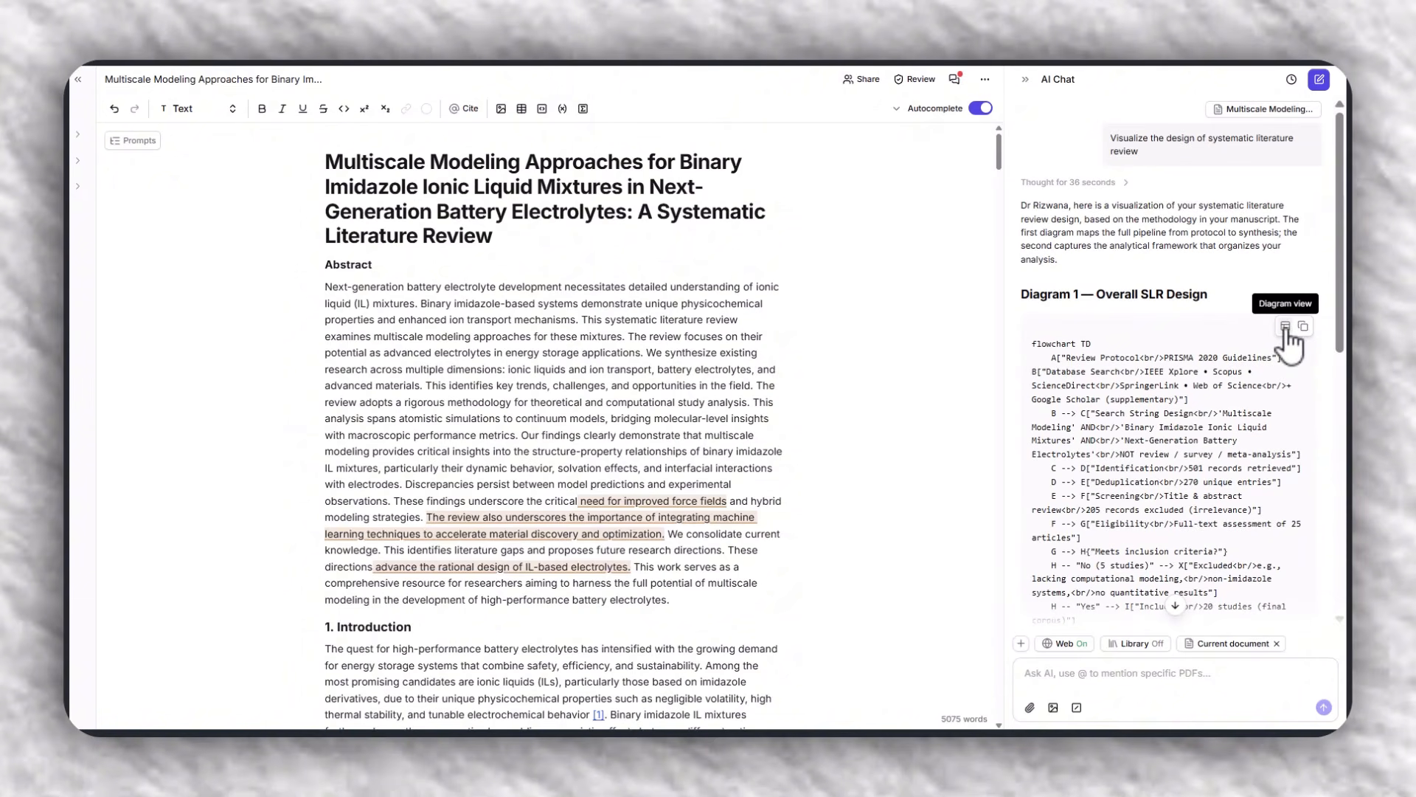
left_click(1285, 328)
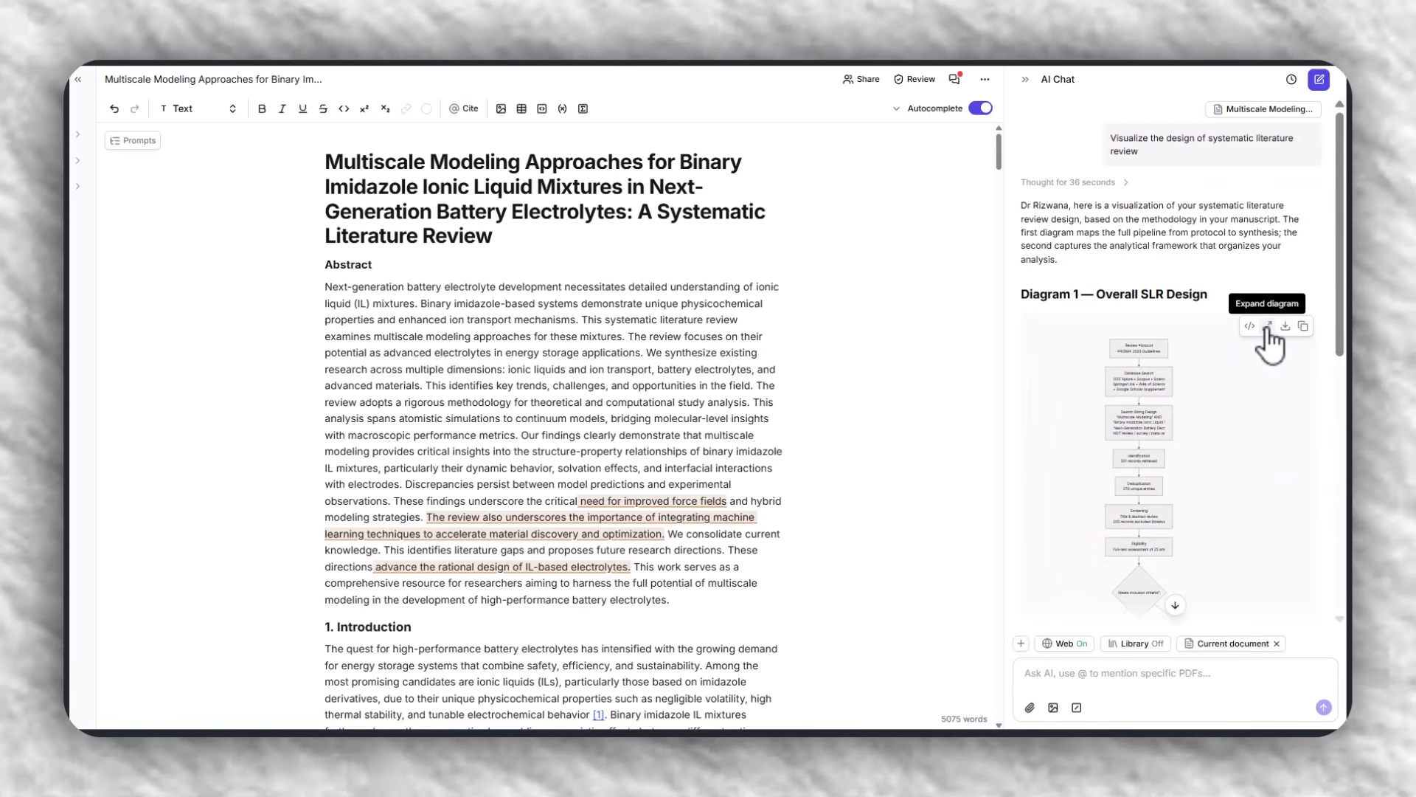
Expand the Overall SLR Design diagram, look through its flowchart stages and close the enlarged view.
left_click(1268, 327)
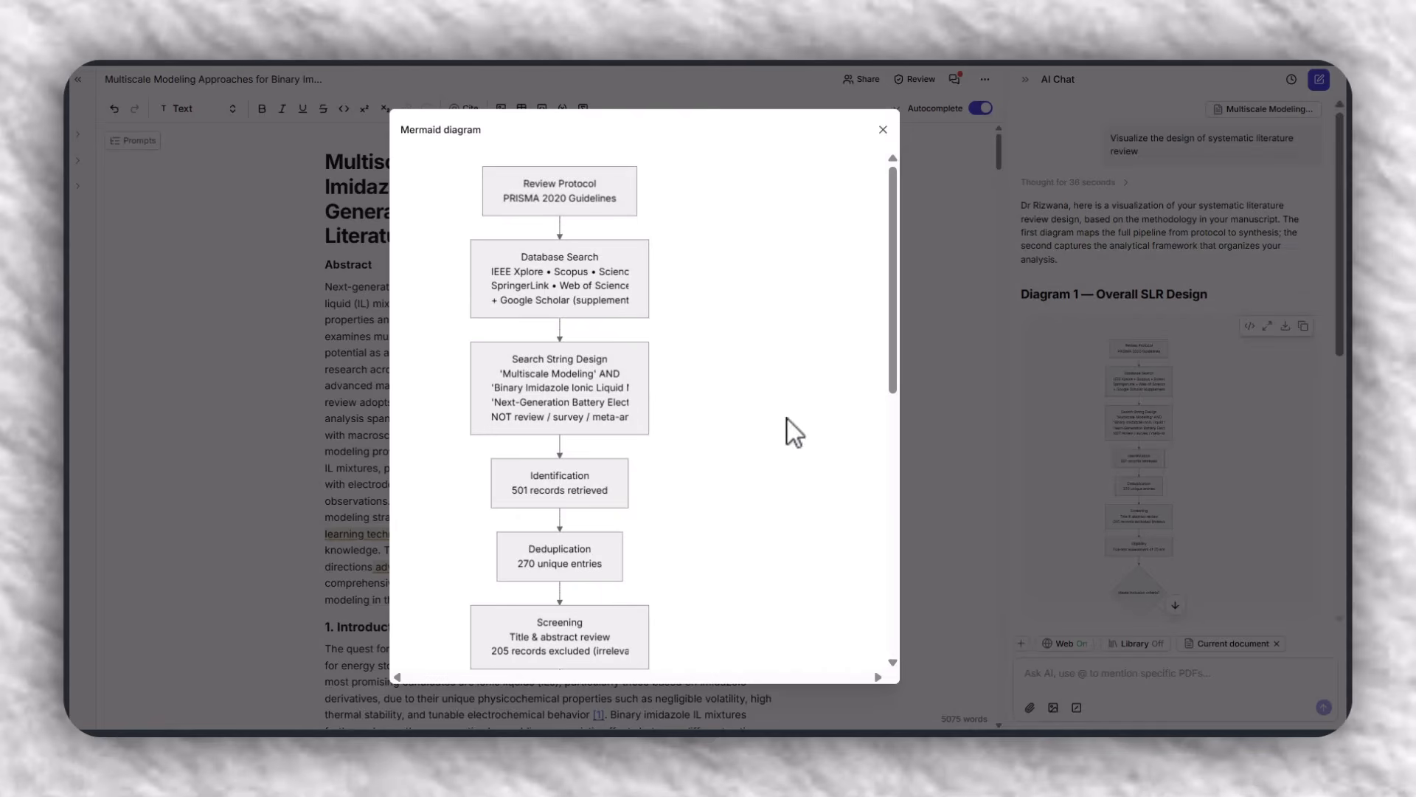
scroll(718, 291, "down", 10)
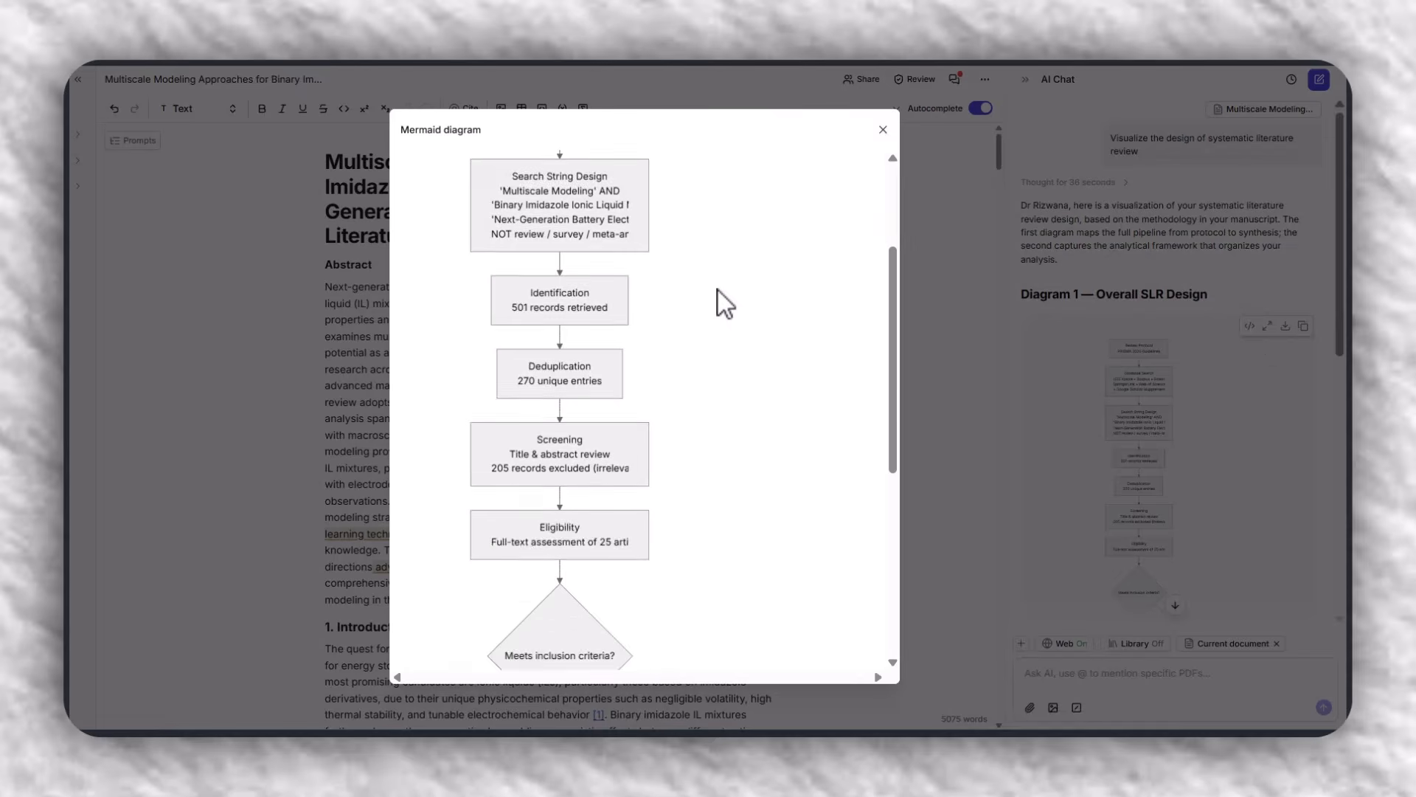
left_click(883, 130)
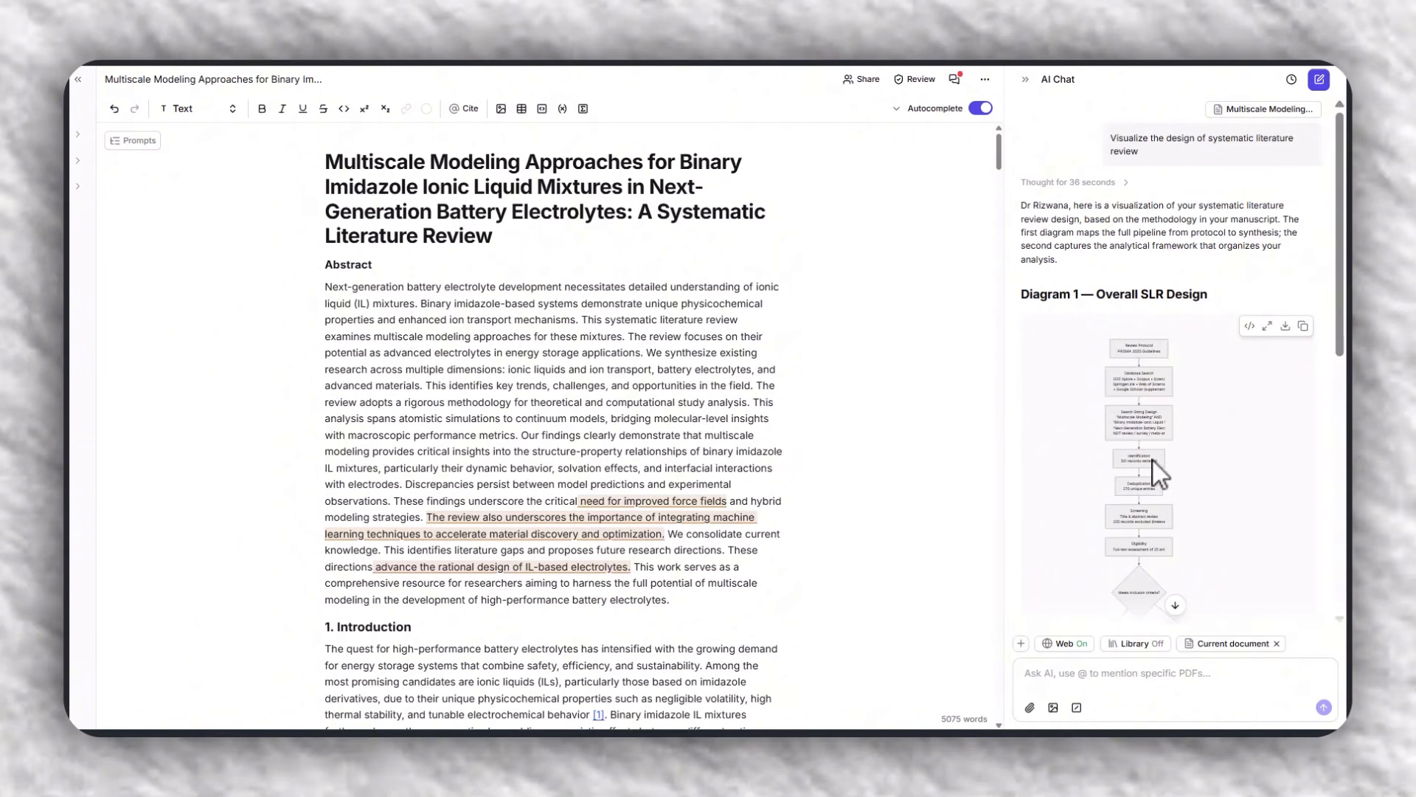
Expand Diagram 2 — Analytical Framework, examine all three dimensions across its width and close the enlarged view.
mouse_move(1148, 138)
scroll(1142, 471, "down", 3)
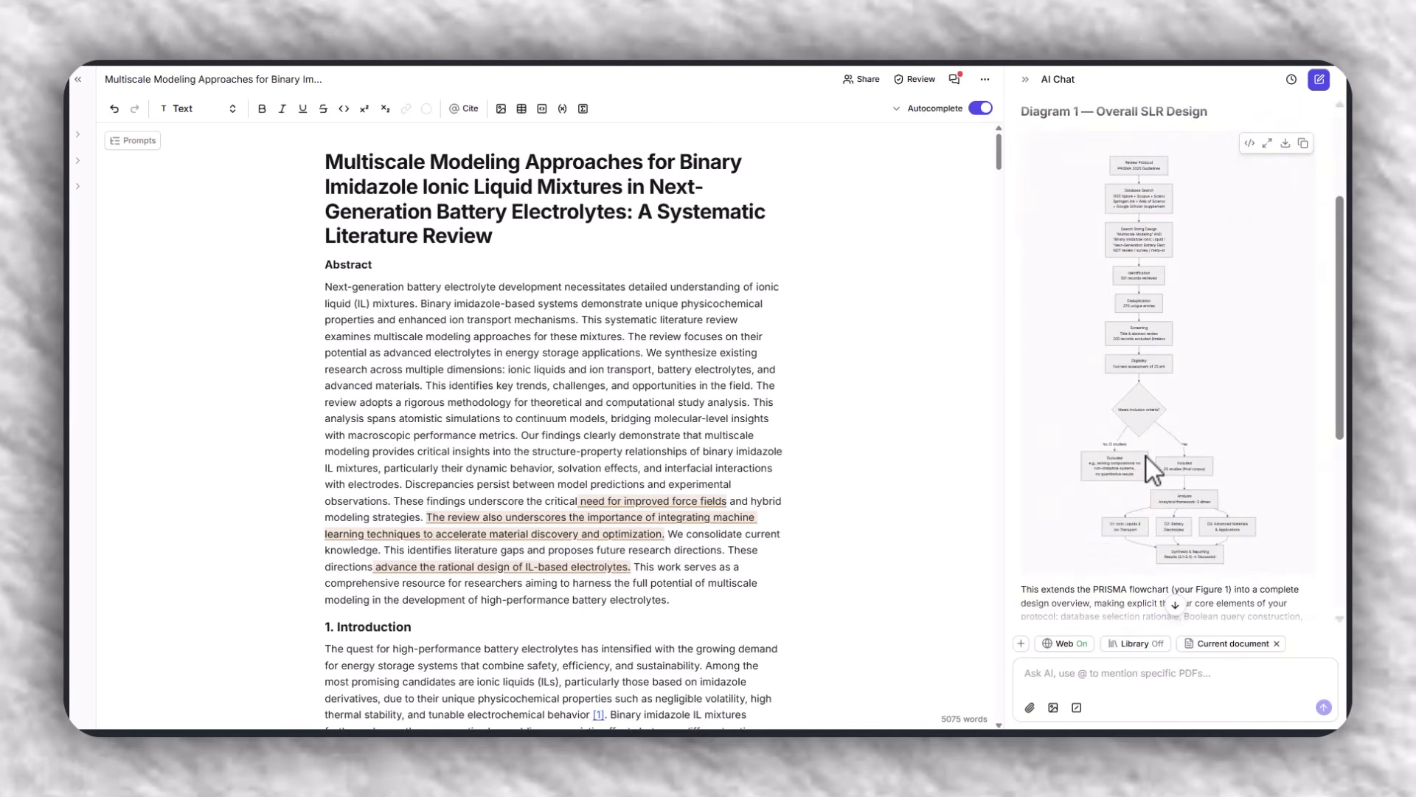
scroll(1147, 457, "down", 4)
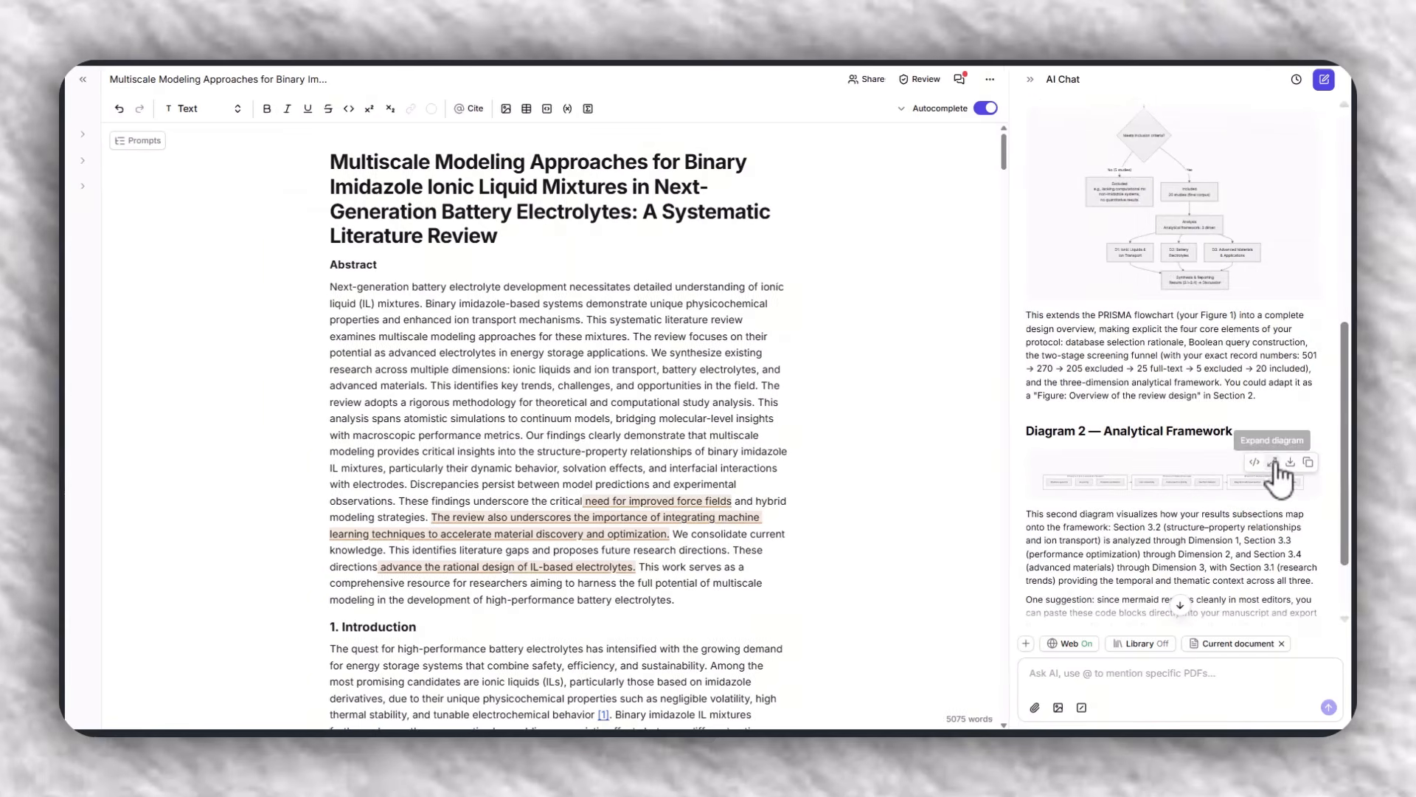
left_click(1274, 463)
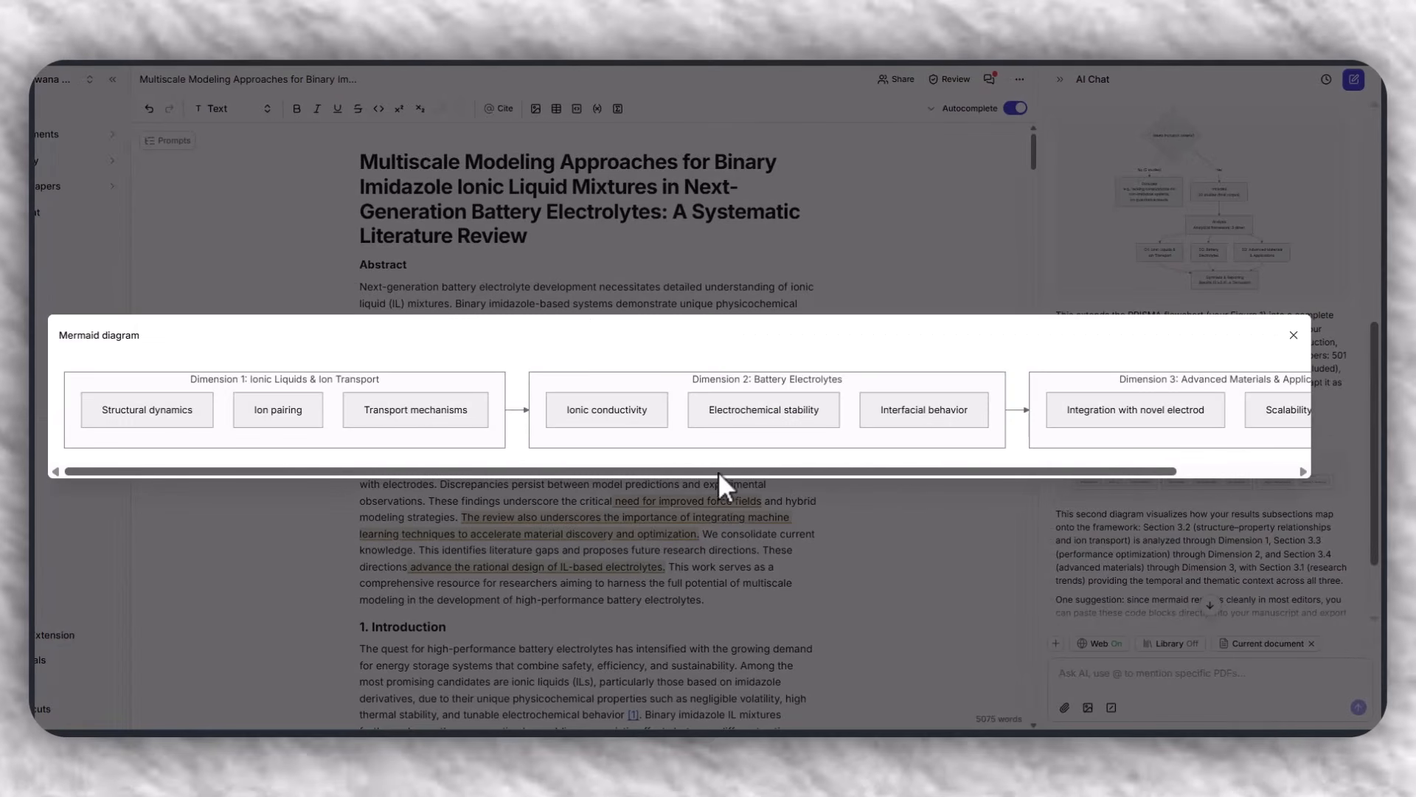
left_click_drag(718, 471, 614, 468)
left_click_drag(494, 472, 630, 462)
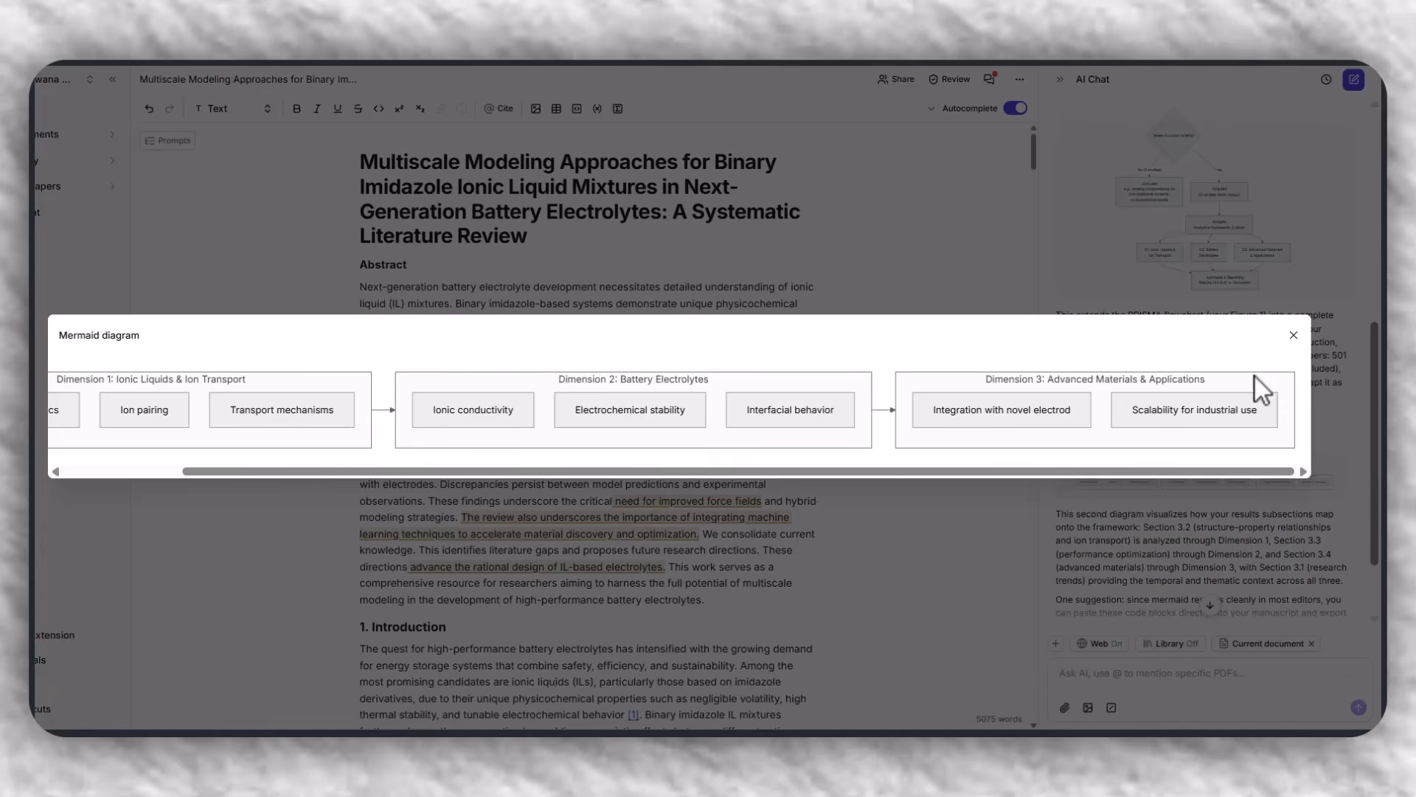
left_click(1293, 338)
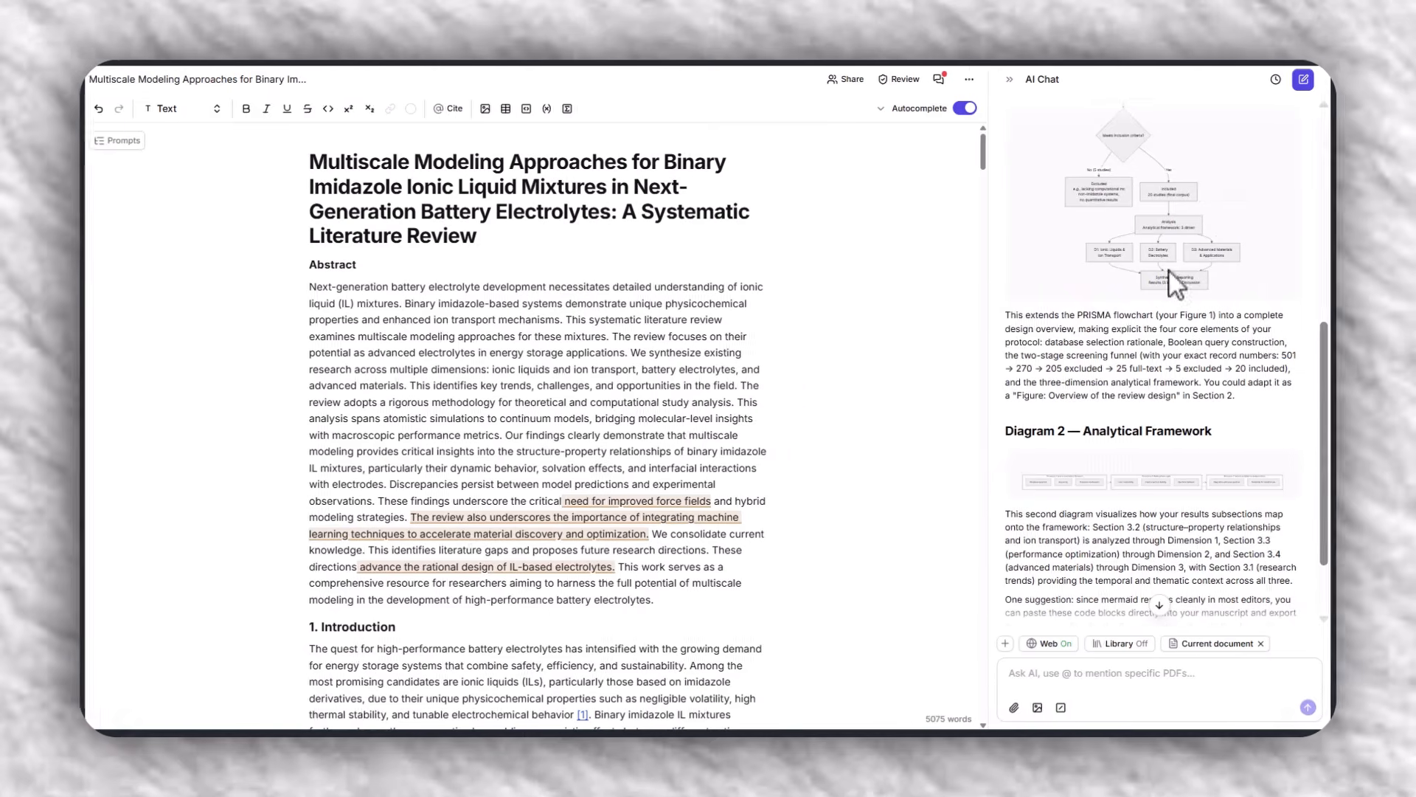
Copy the Mermaid source of Diagram 1 — Overall SLR Design from the AI chat answer.
scroll(1084, 601, "down", 2)
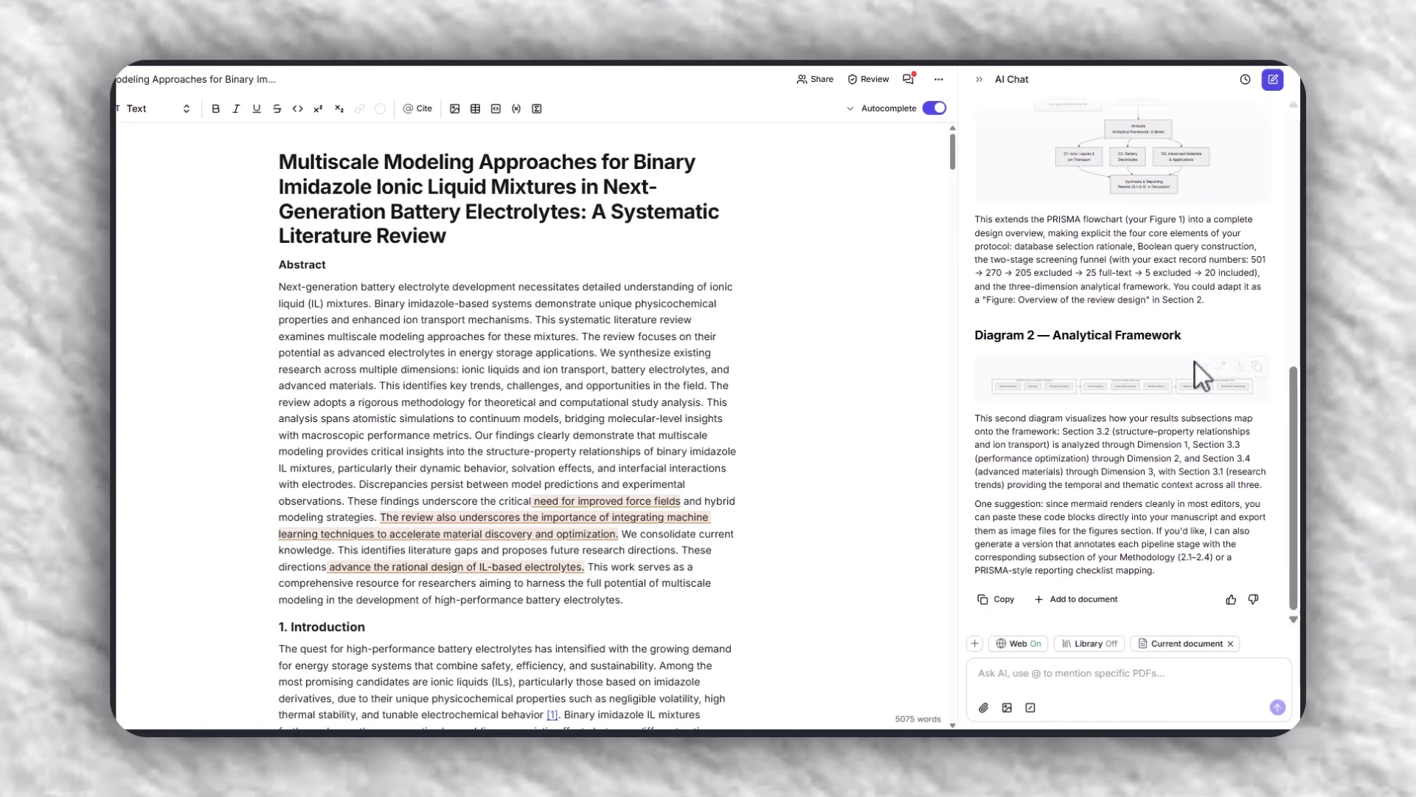
mouse_move(1189, 375)
scroll(1086, 305, "up", 10)
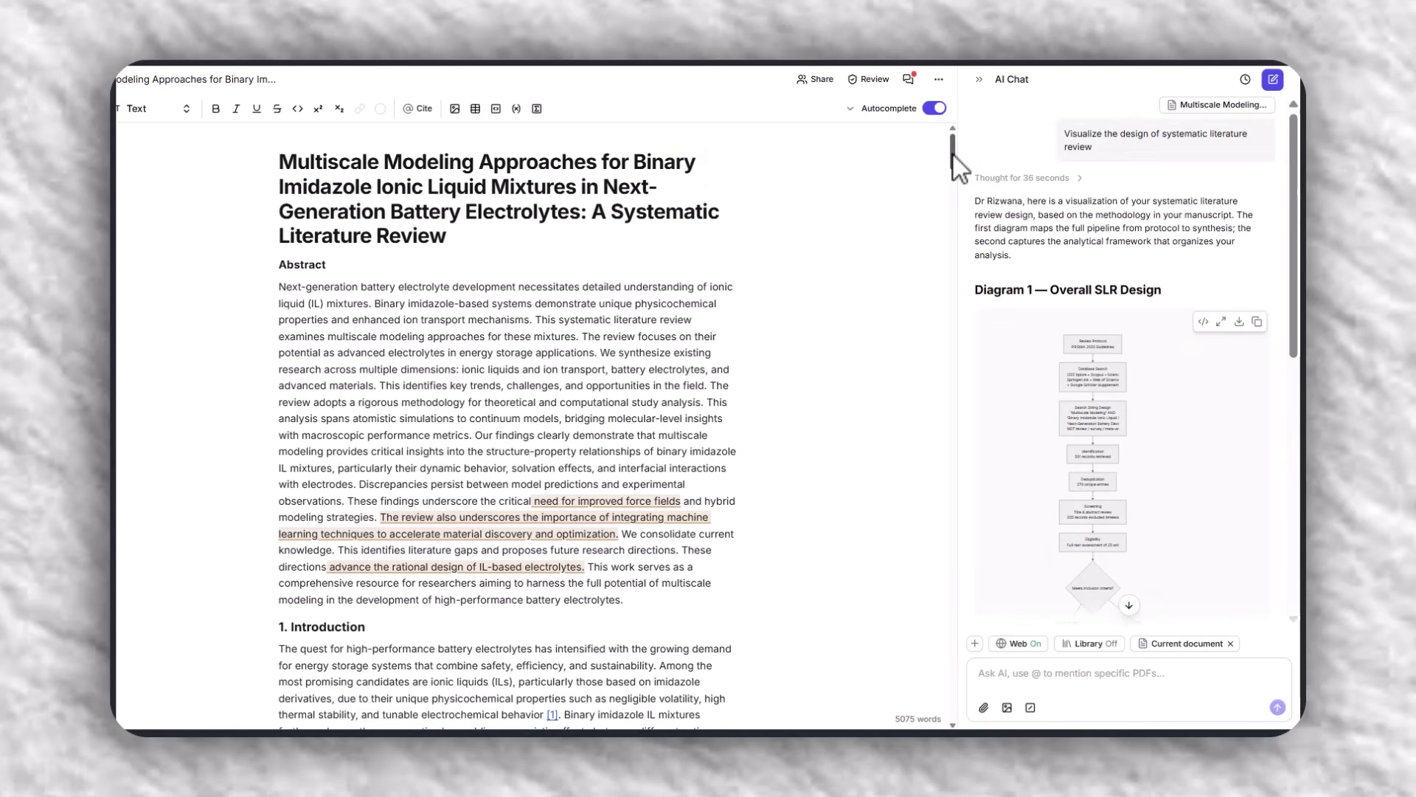
left_click_drag(953, 156, 945, 528)
left_click(989, 670)
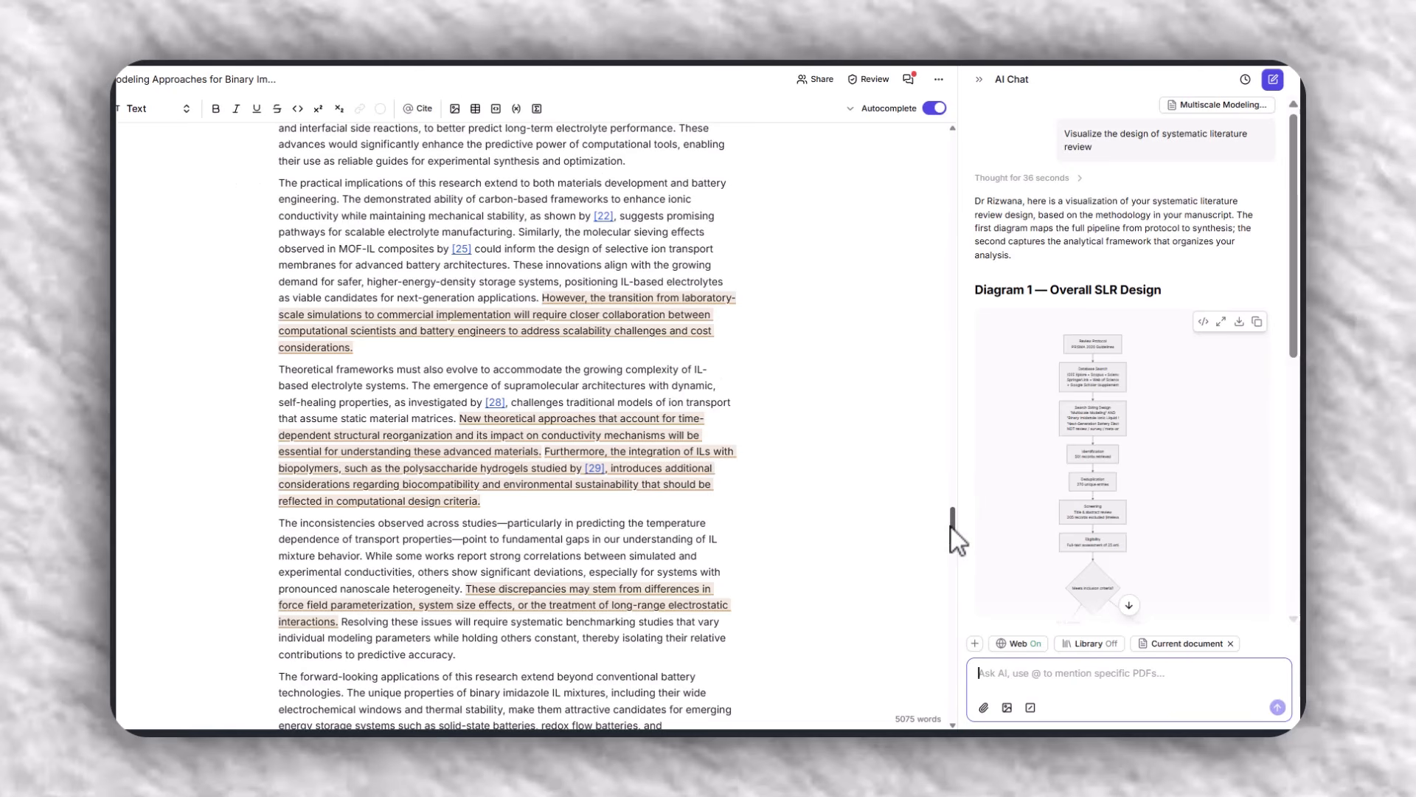
left_click(1256, 322)
Paste the copied diagram into the document on a new line just before the paragraph starting "Table 1 summarizes".
scroll(741, 376, "up", 10)
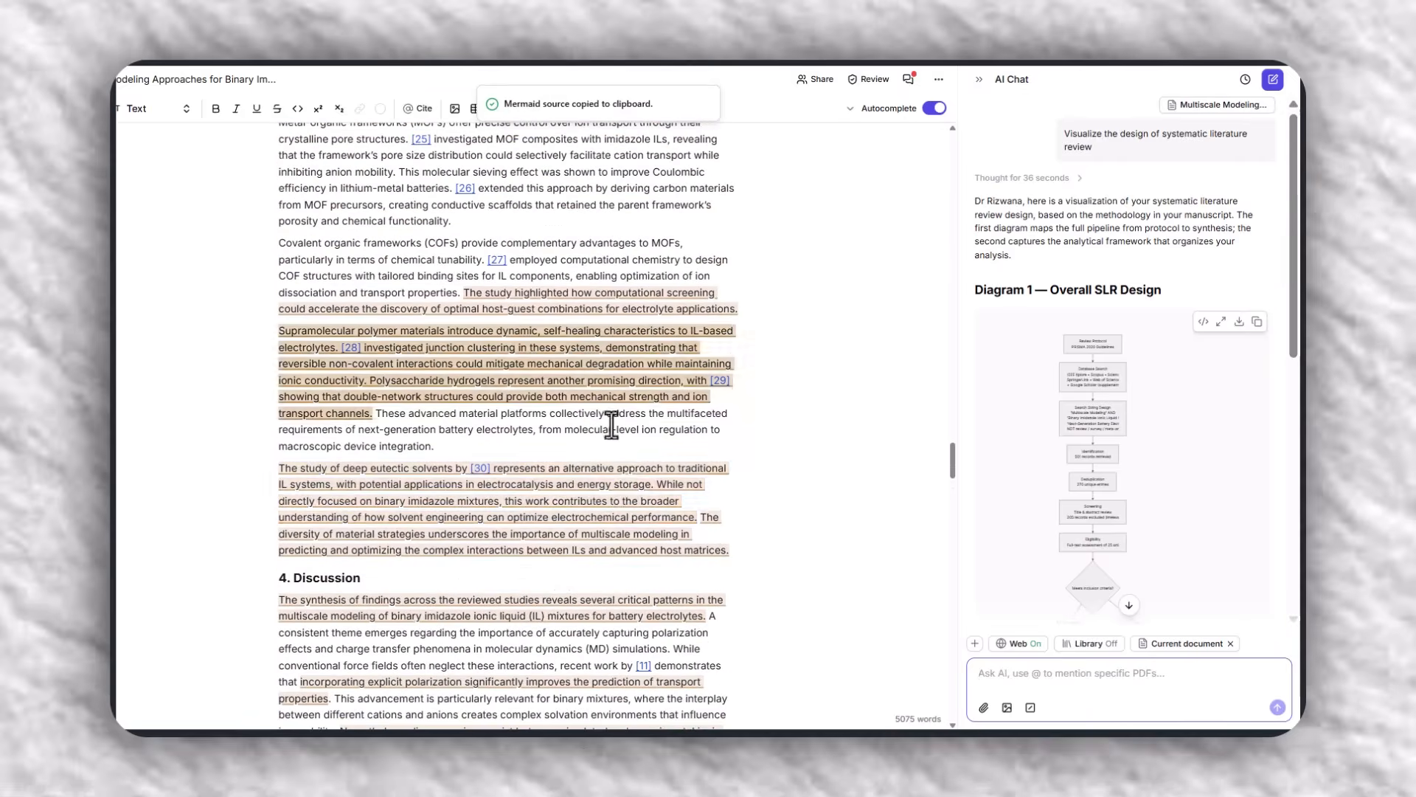
scroll(690, 424, "up", 15)
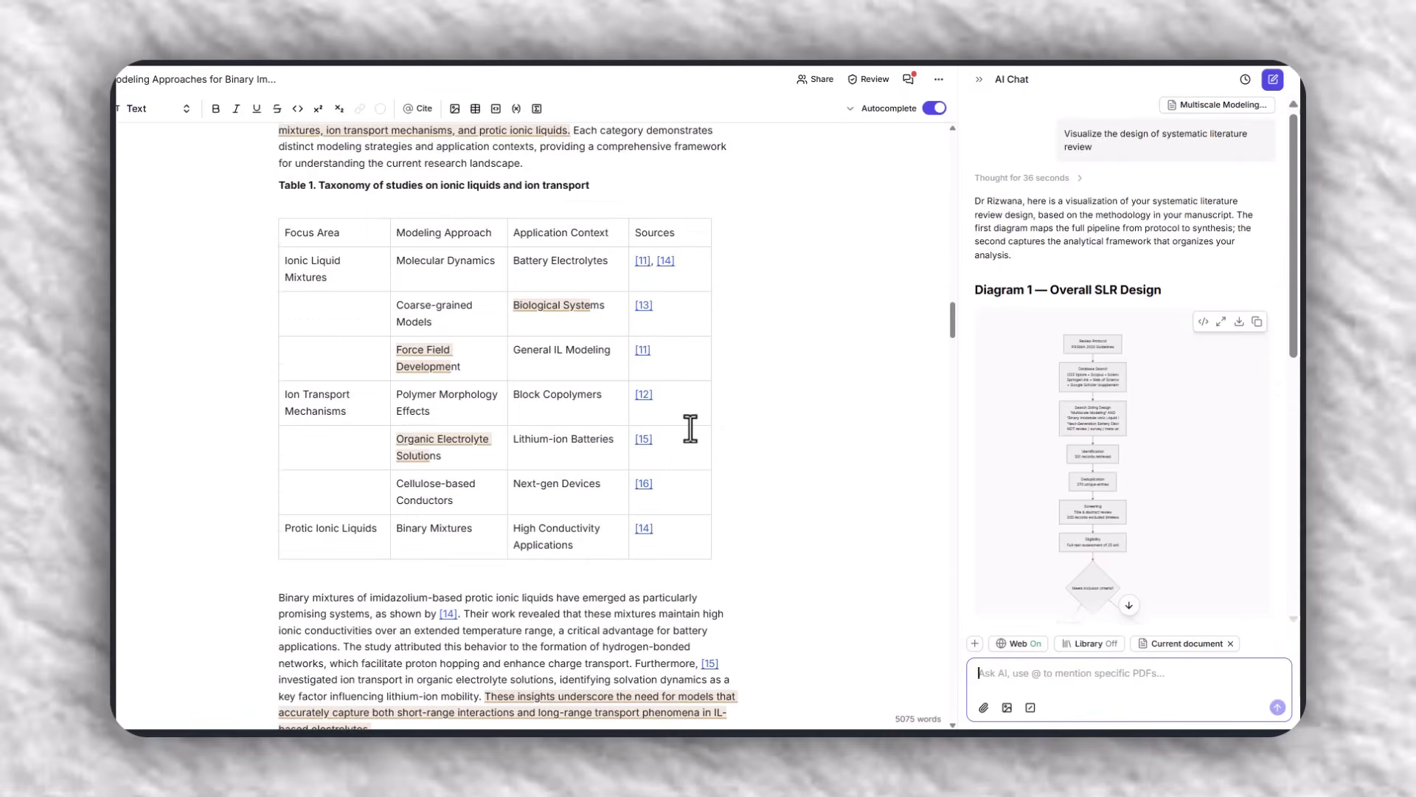
scroll(690, 428, "up", 3)
left_click(639, 353)
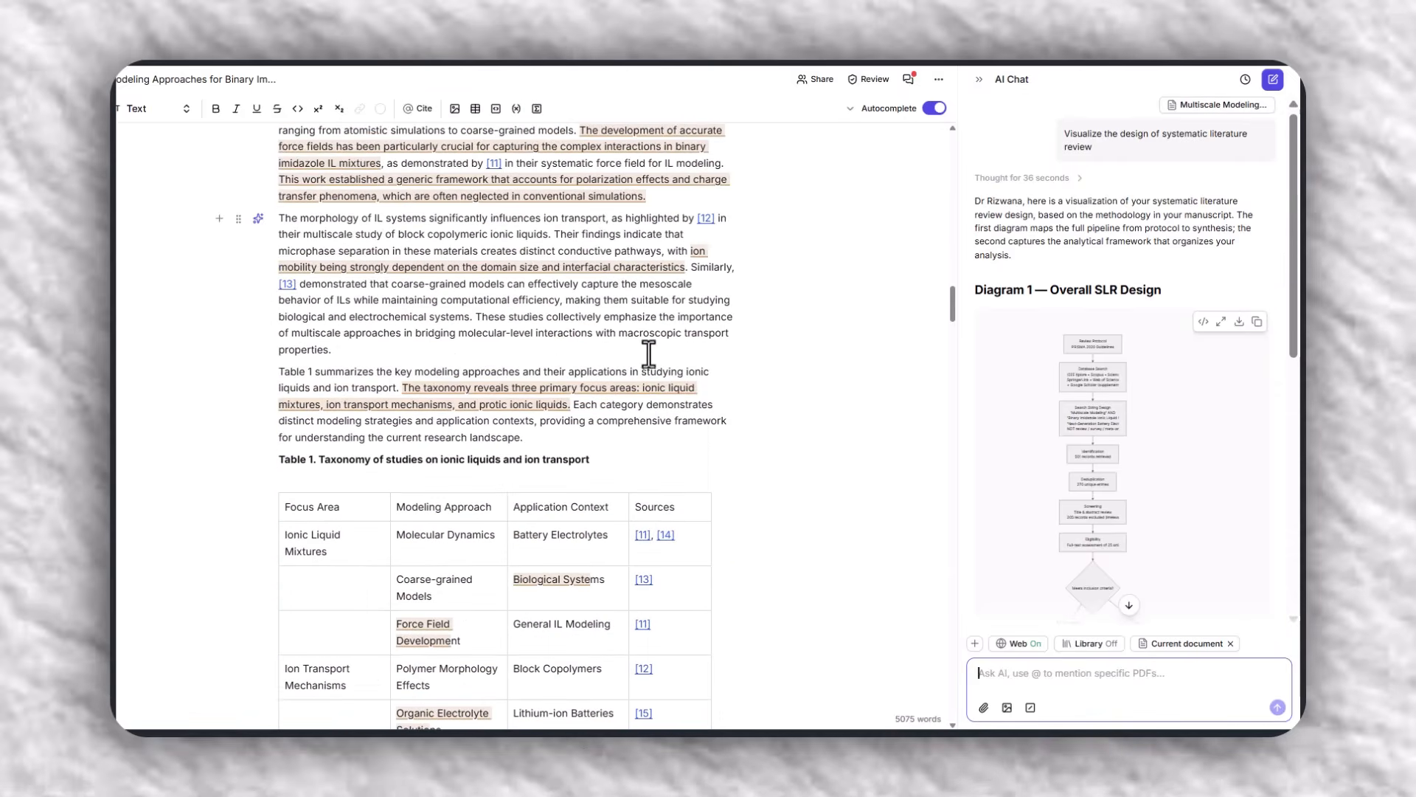
key("Return")
key("ctrl+v")
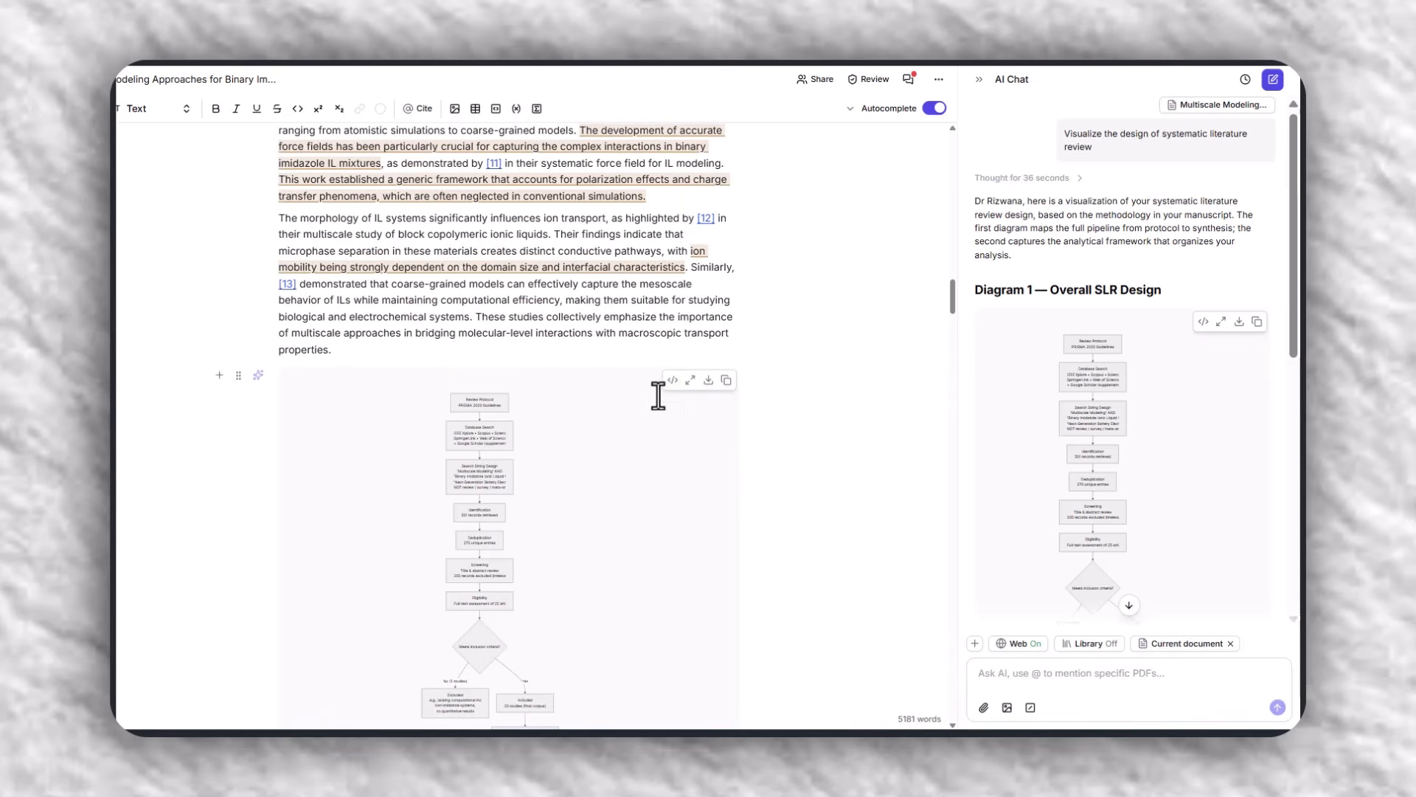
scroll(655, 404, "down", 5)
scroll(654, 412, "up", 3)
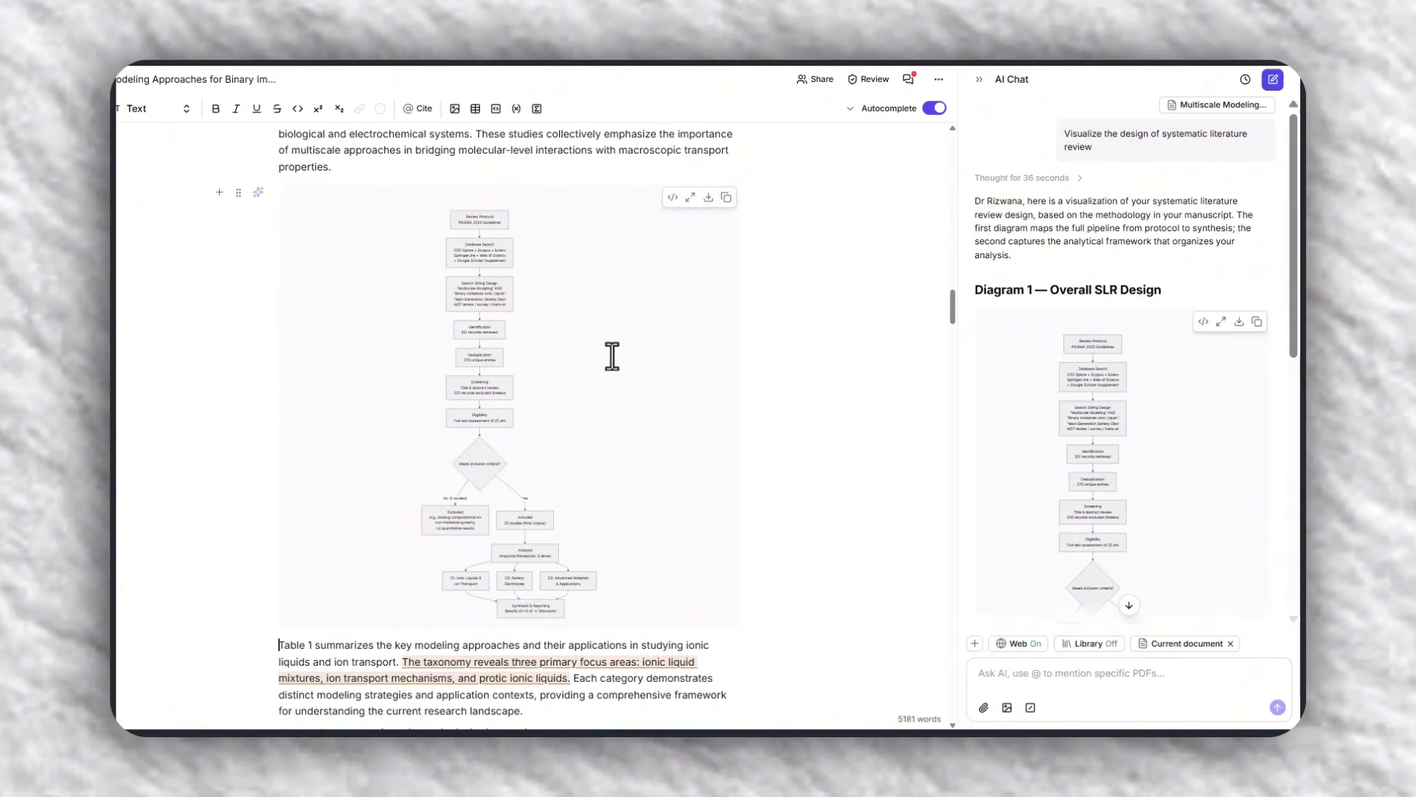
Download Diagram 1 — Overall SLR Design as an SVG and open the downloaded file to view it.
left_click(1239, 323)
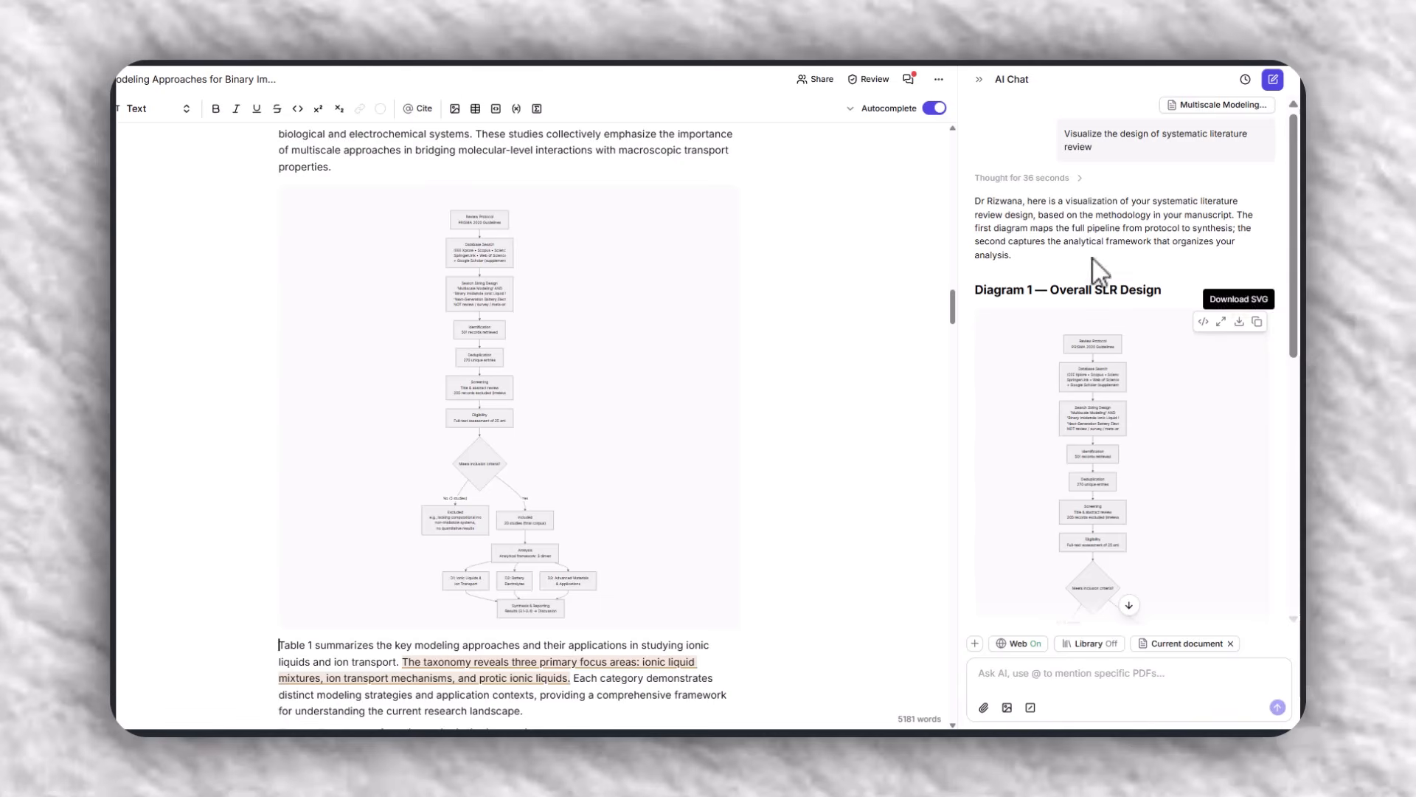
left_click(968, 87)
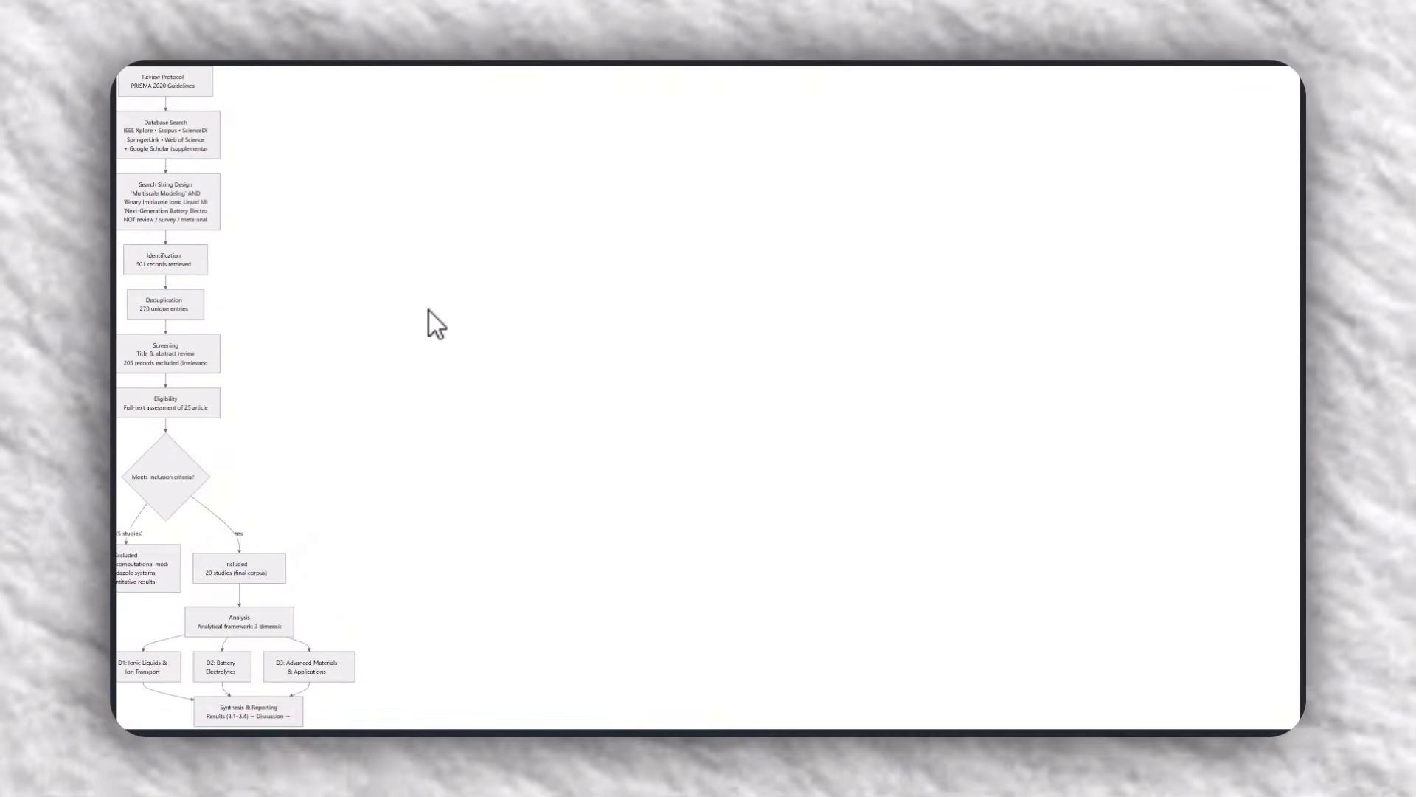
scroll(427, 314, "up", 3)
scroll(866, 335, "down", 4)
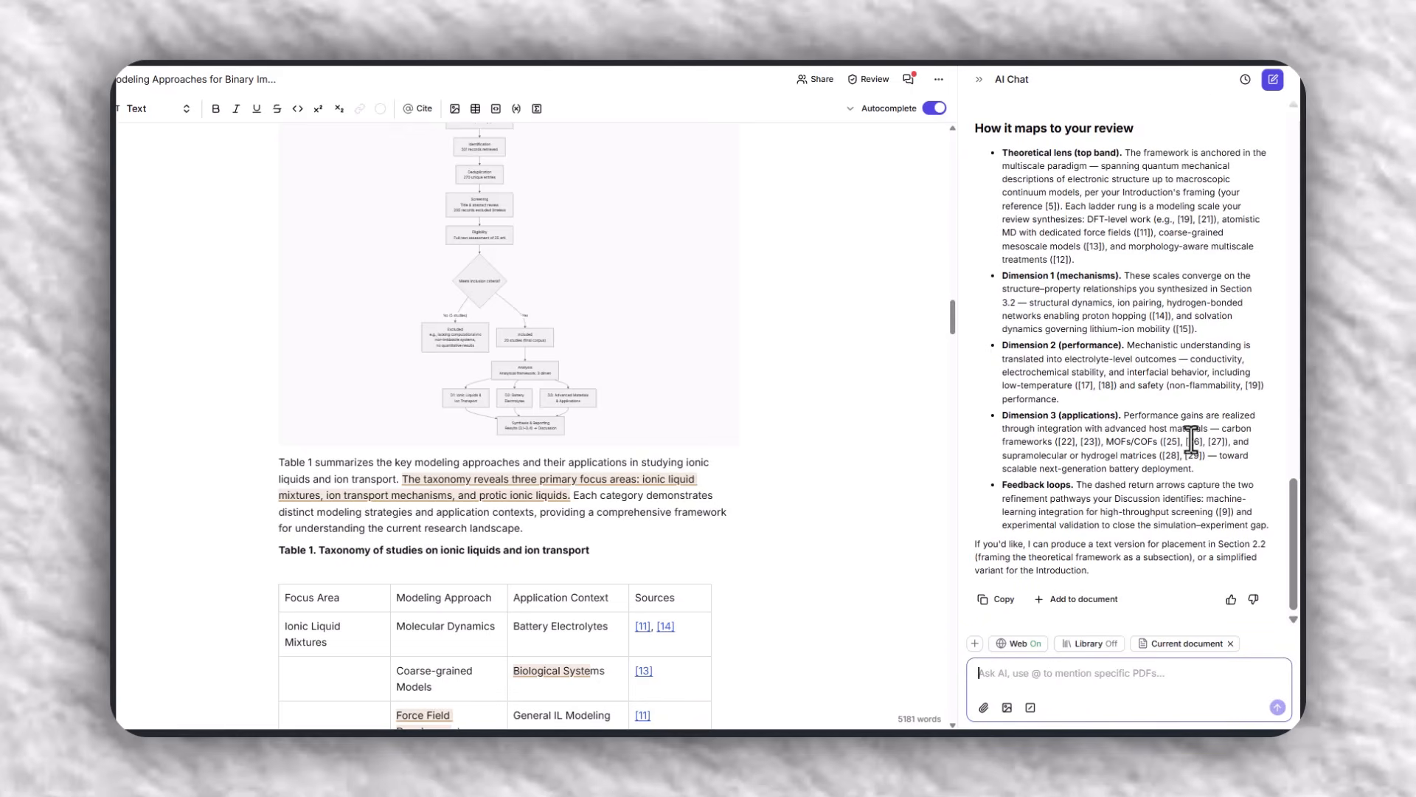
Expand the Theoretical Framework diagram in the chat answer, examine it from top to bottom and close the enlarged view.
scroll(1192, 440, "up", 6)
left_click(1181, 464)
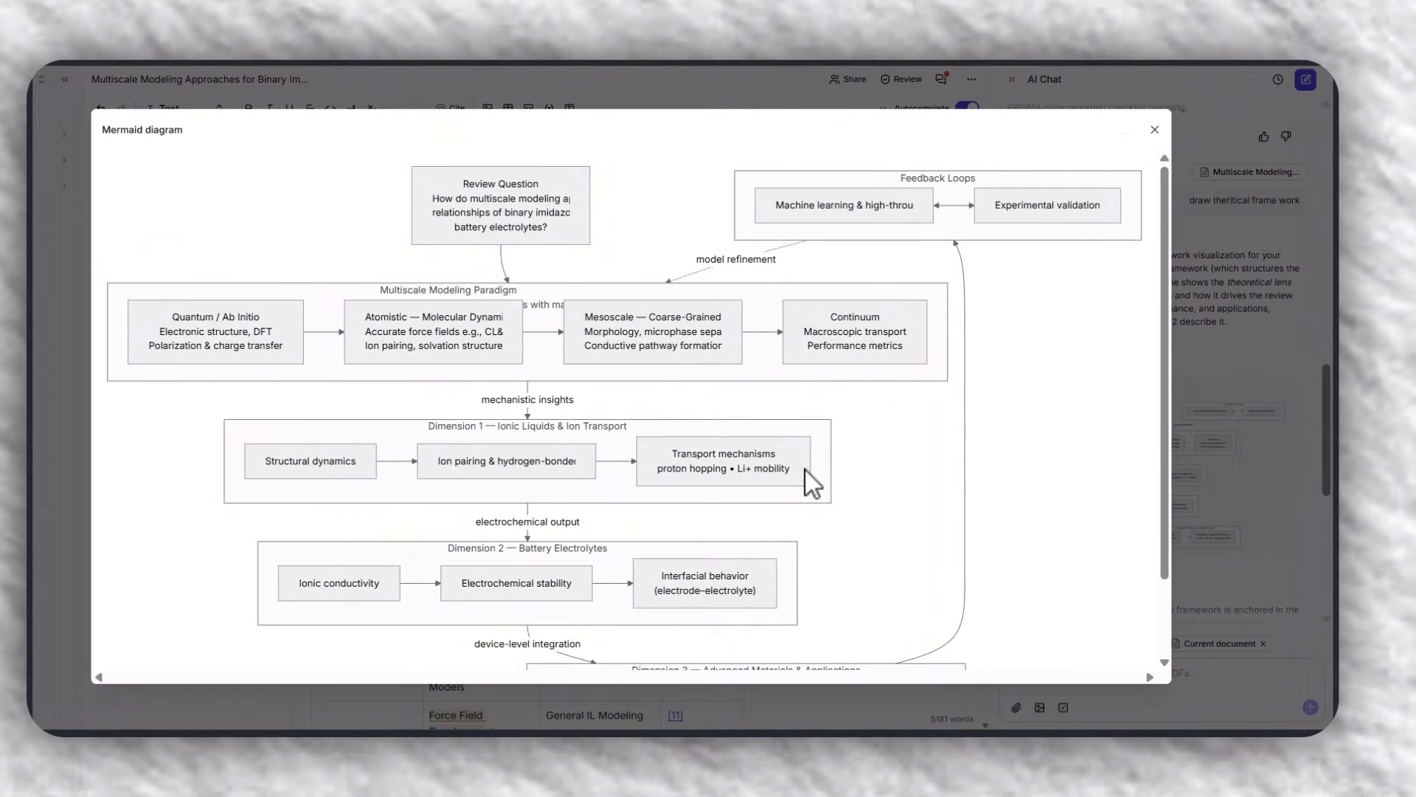
scroll(773, 476, "down", 2)
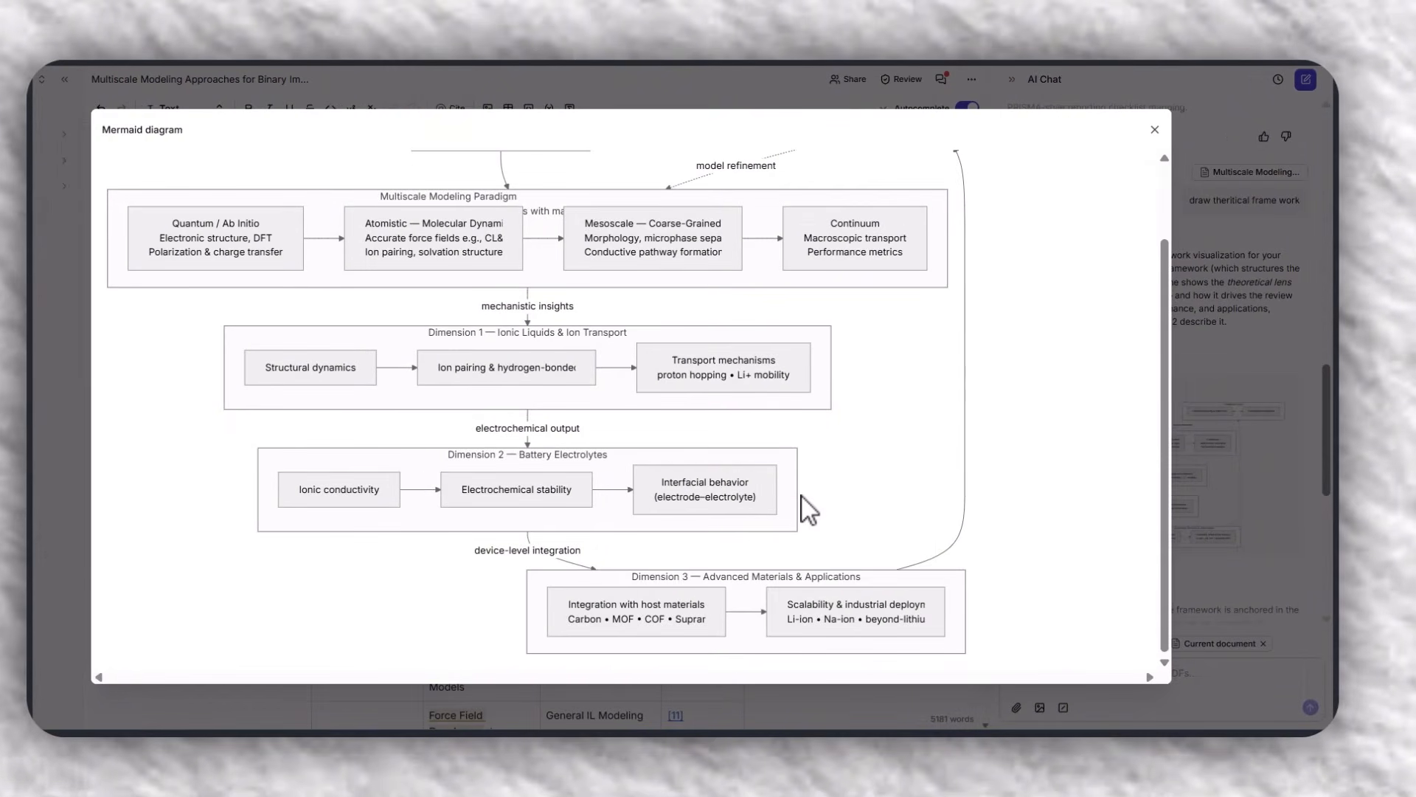
scroll(803, 497, "up", 2)
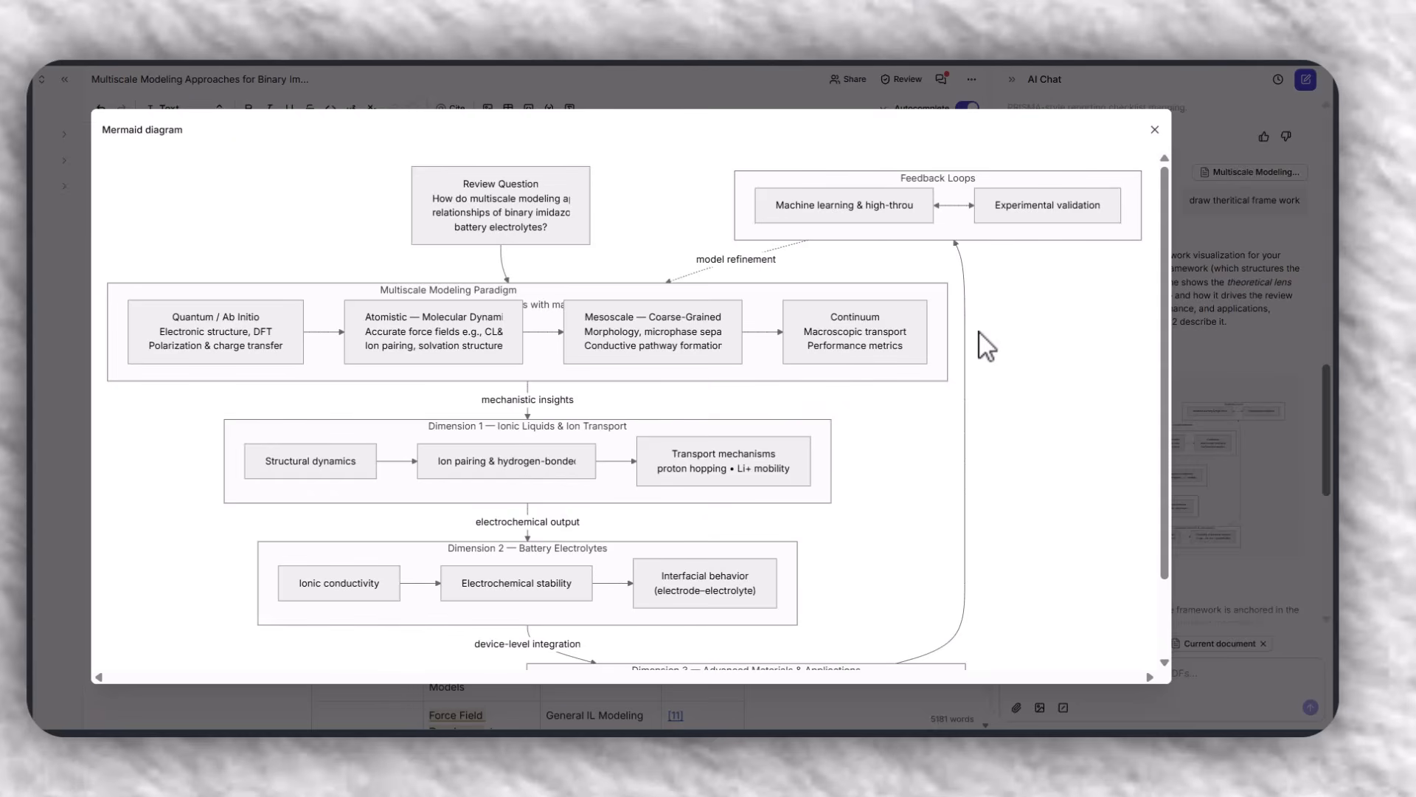
left_click(1162, 131)
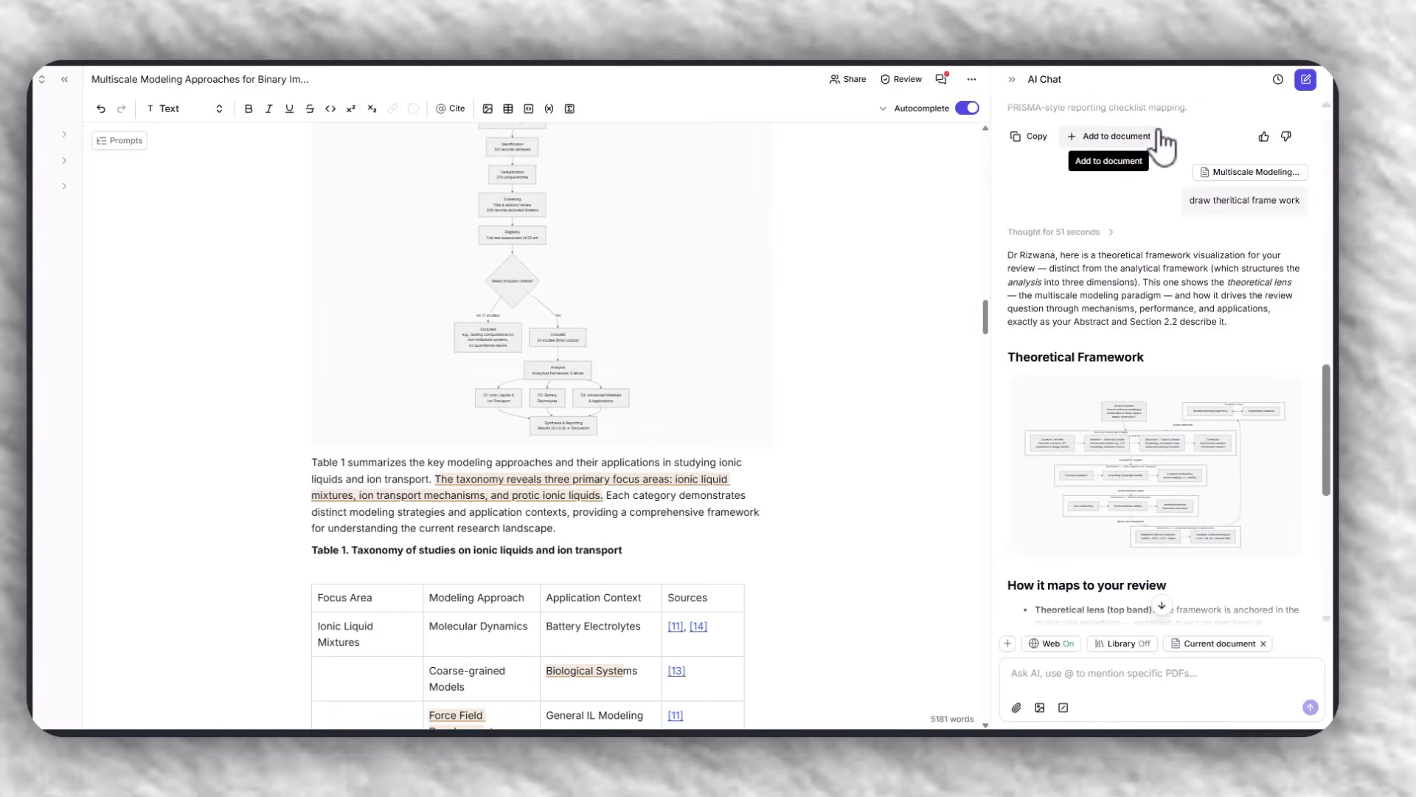
Ask the AI chat to "Compare the two different modals used in these studies mention the key differences".
left_click(1140, 668)
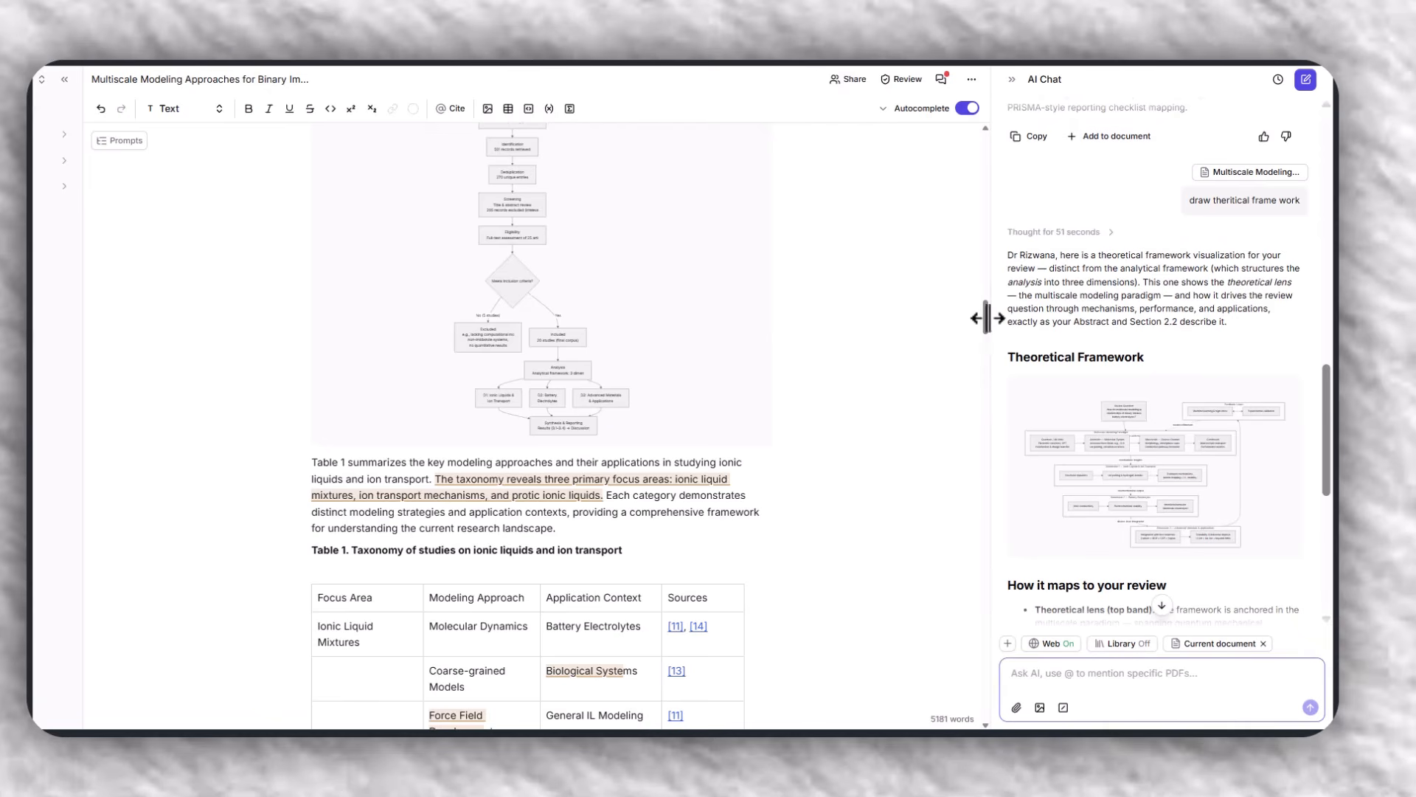
left_click_drag(986, 318, 986, 185)
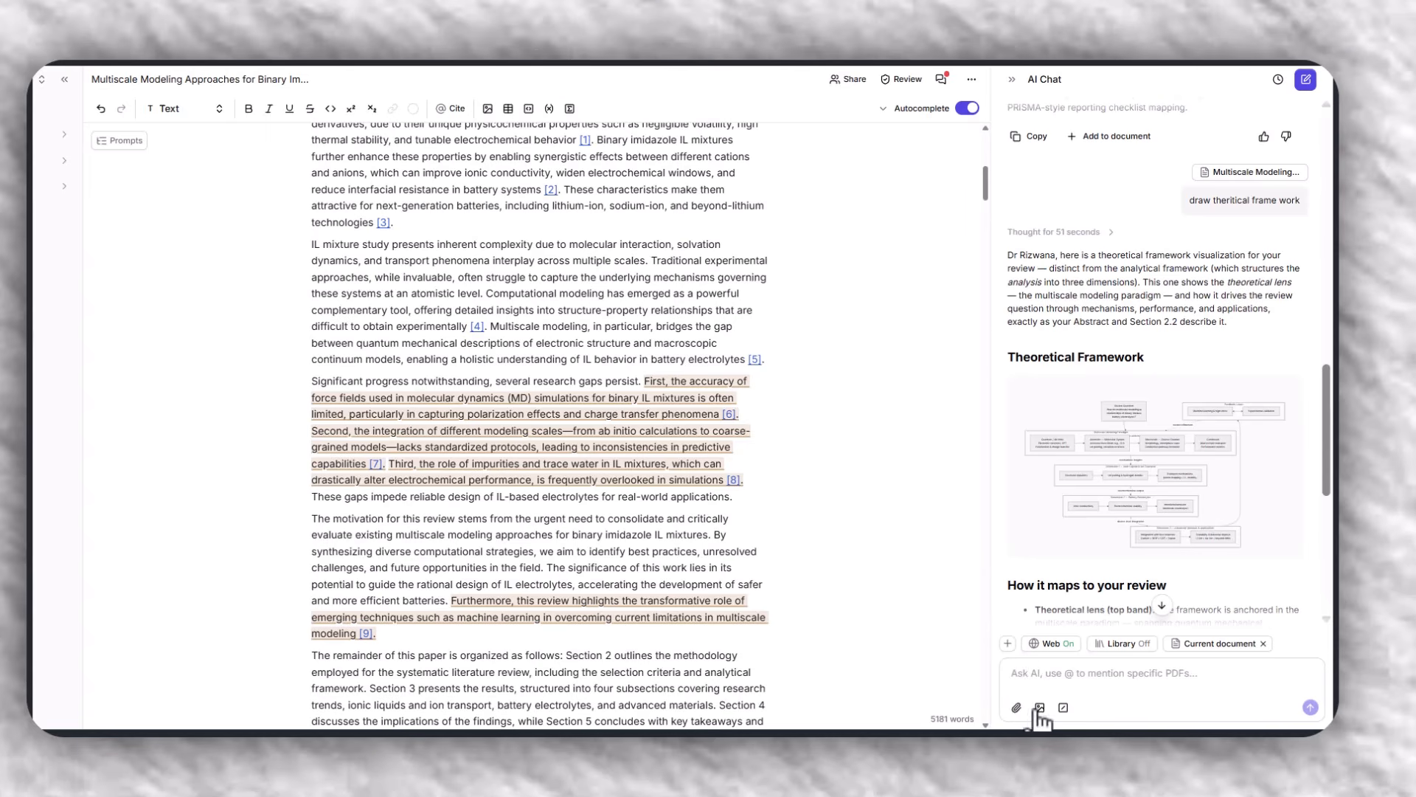
left_click(1014, 672)
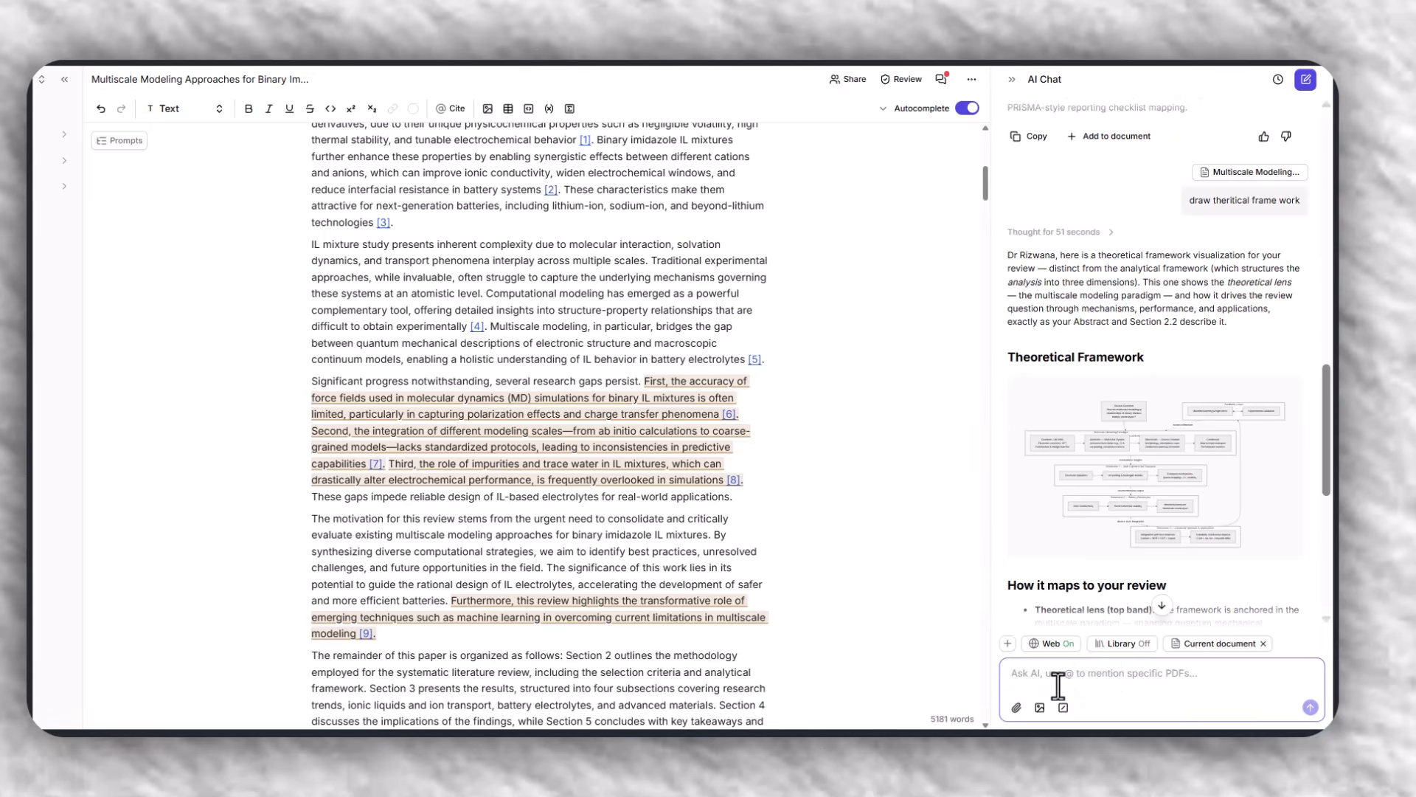
mouse_move(1105, 440)
type("Compare the two different modals used in these studies mention the key difeerences")
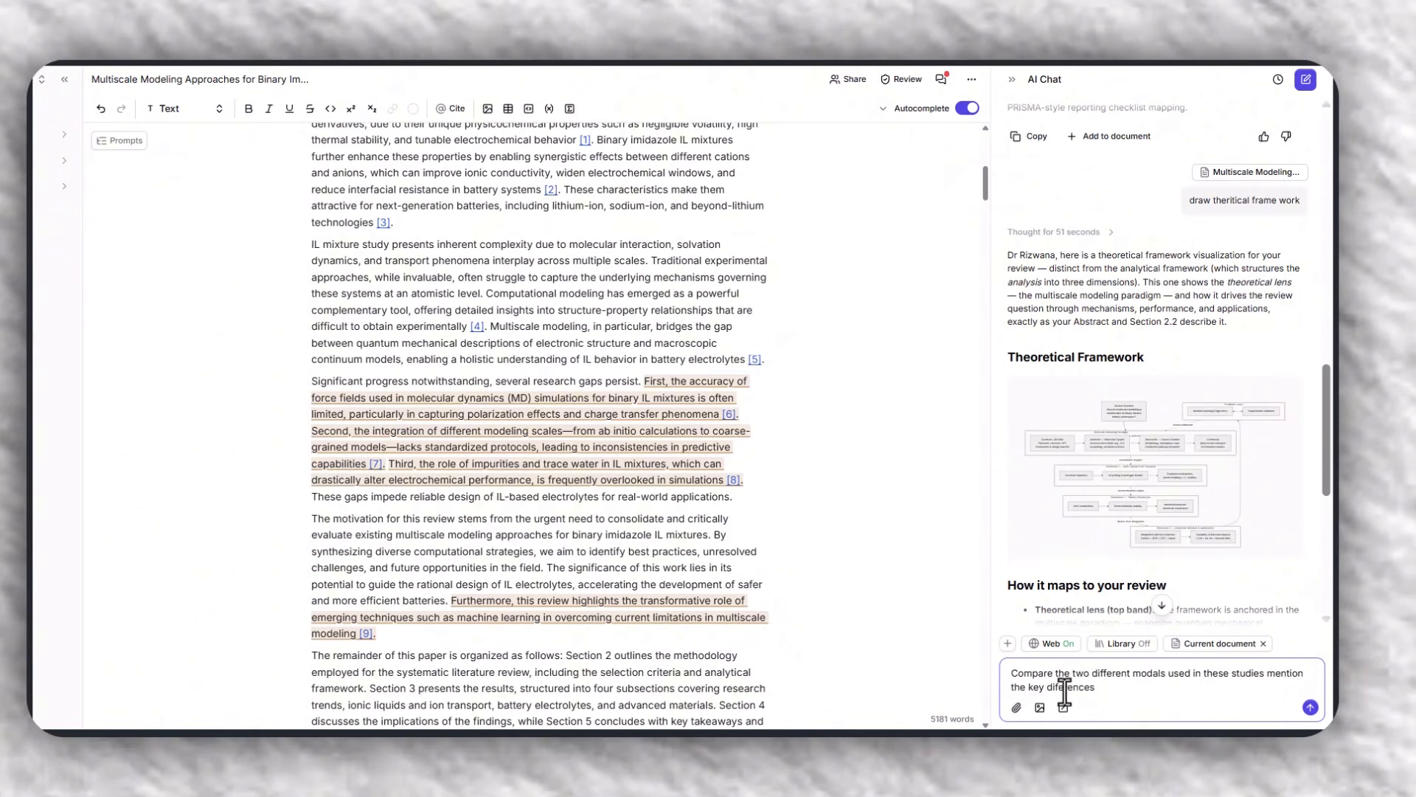
key("Return")
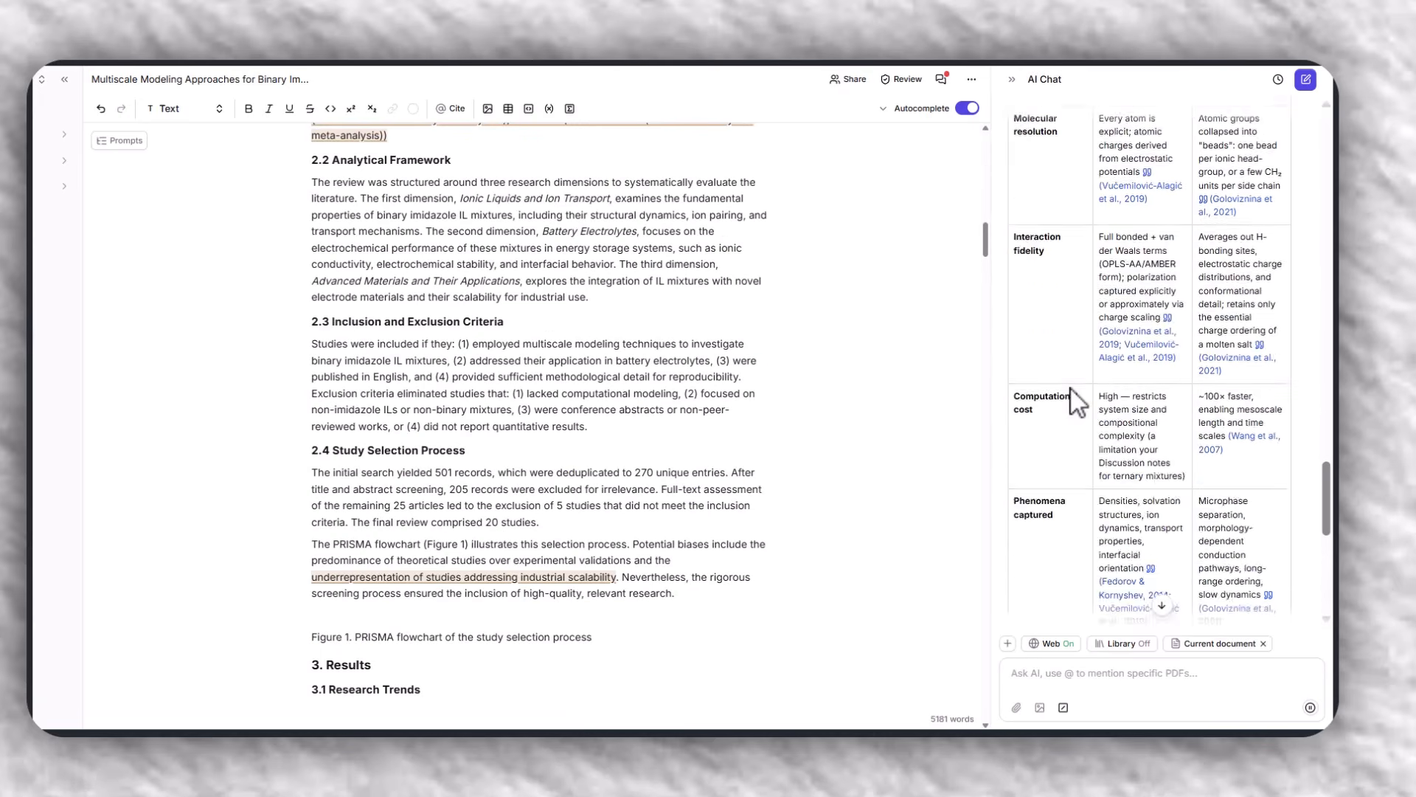
Read the Key Differences table in the answer and the section on what the differences mean for the review.
scroll(1072, 390, "up", 7)
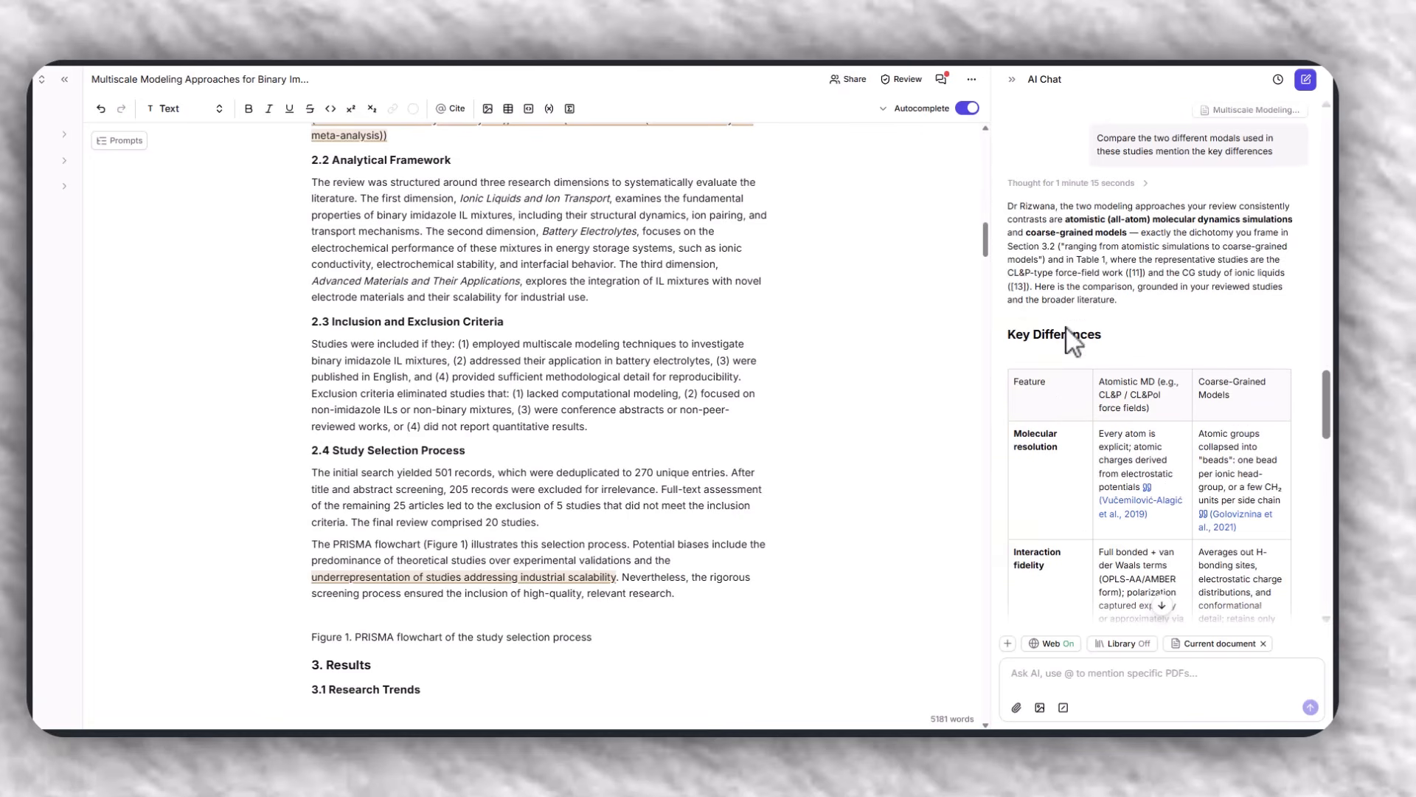
scroll(1075, 380, "down", 2)
scroll(1071, 378, "down", 8)
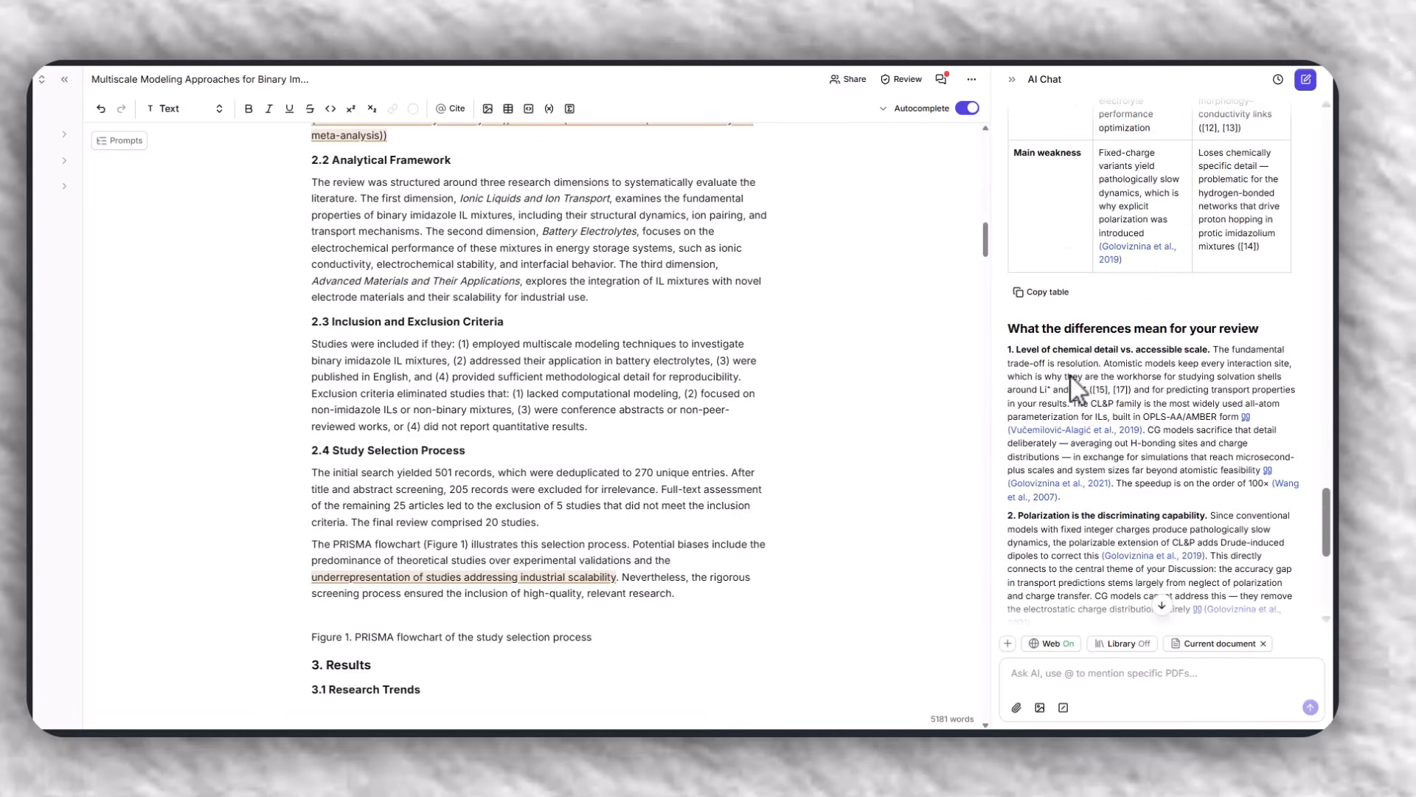
Ask the AI chat to "Draw a prisma diagram for the liertaure review paper keep it clear and clean".
scroll(1071, 378, "down", 2)
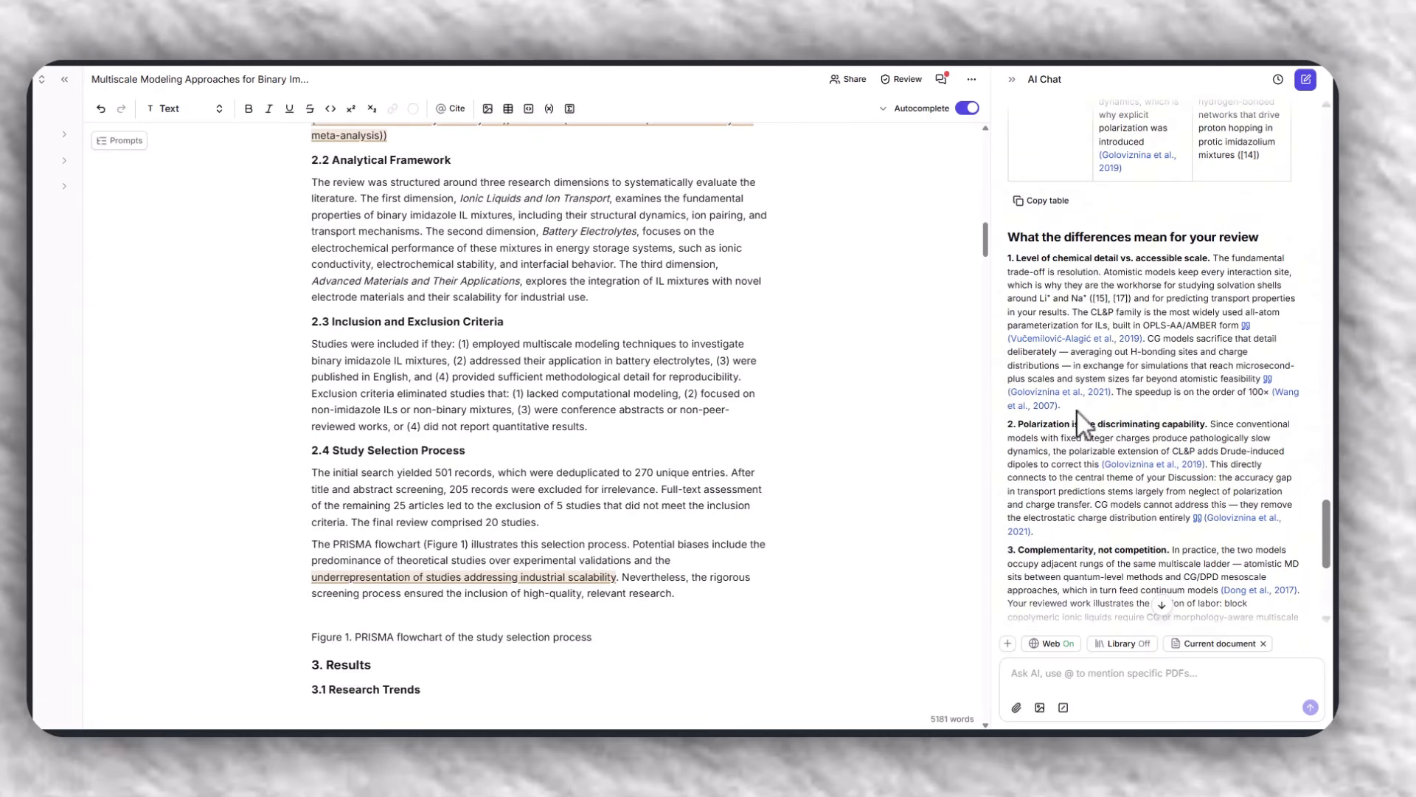
left_click(1100, 678)
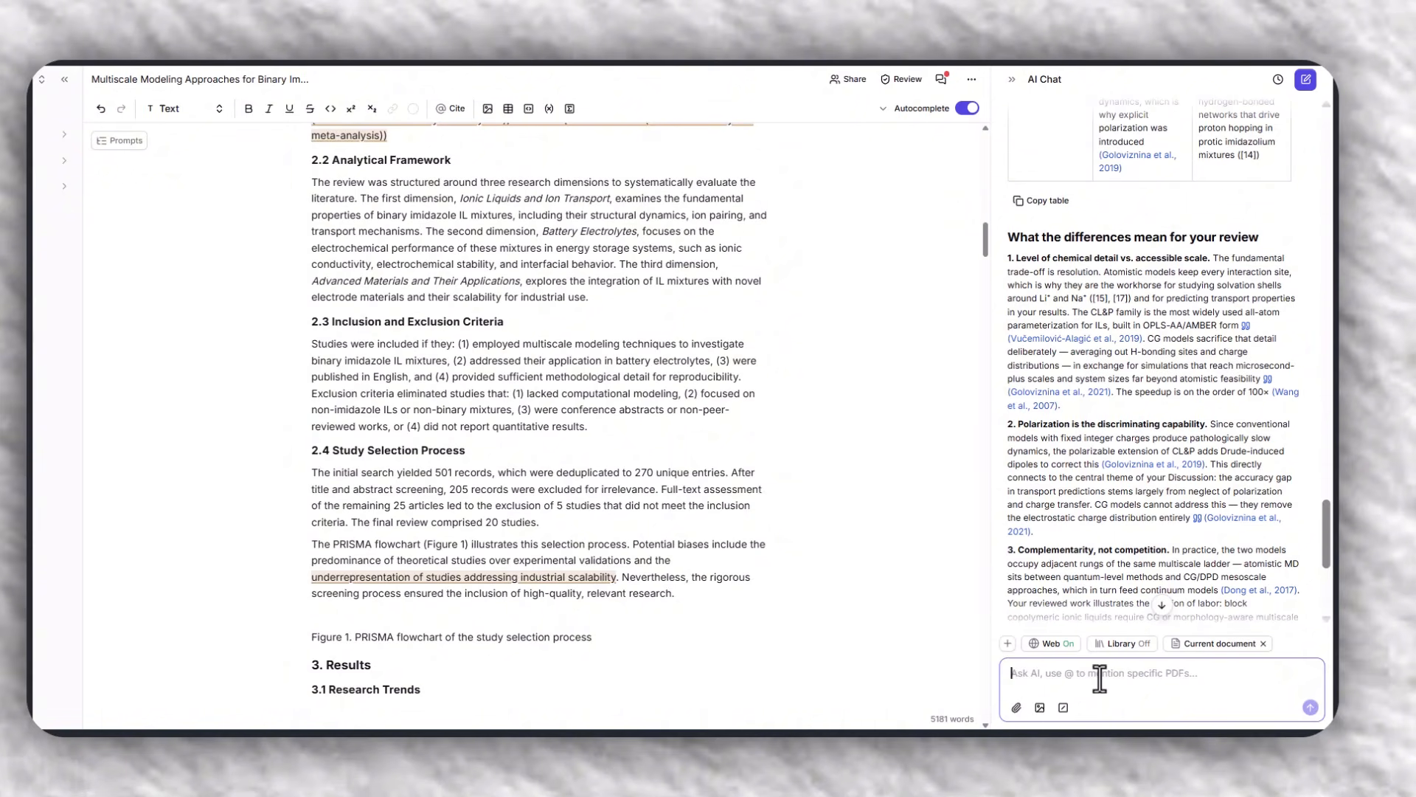
type("Draw ")
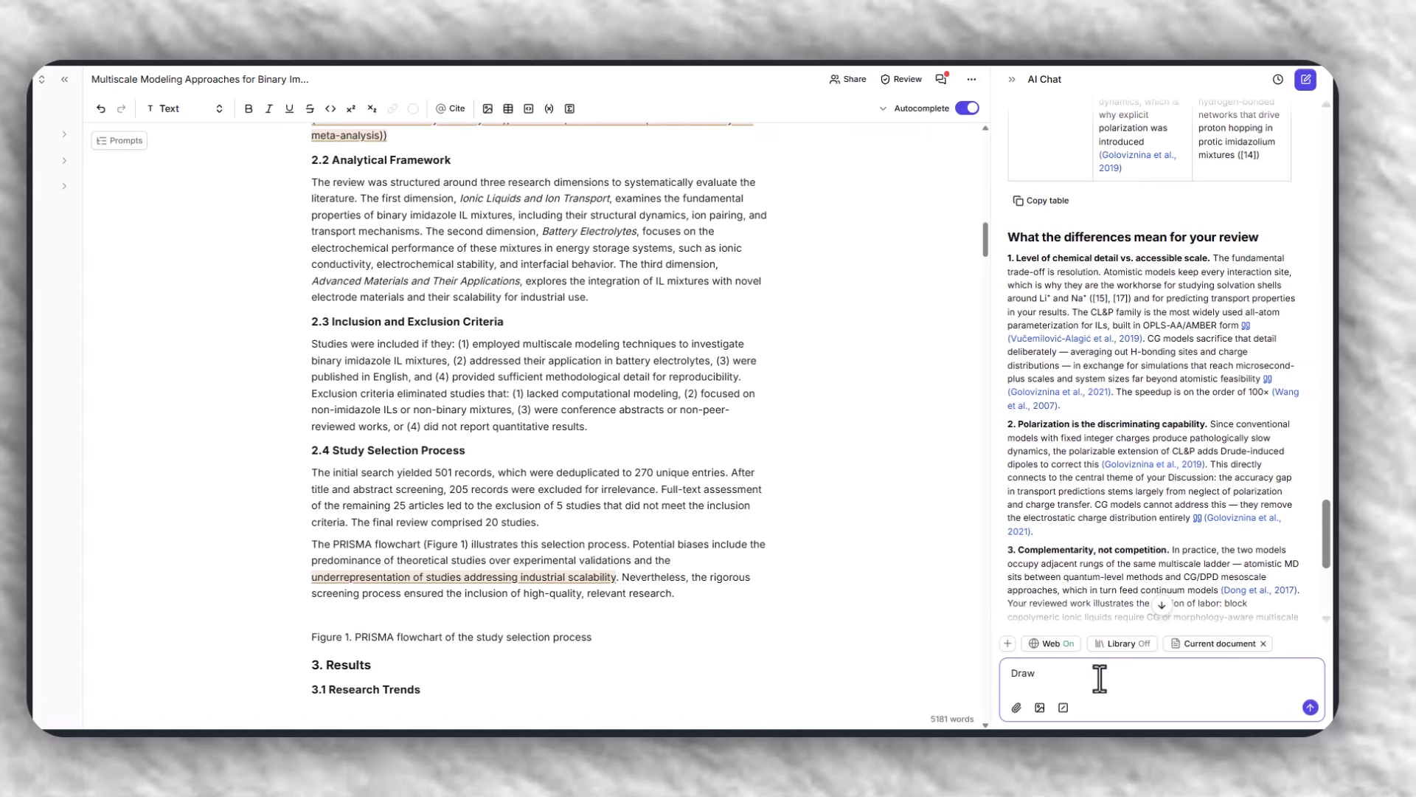
type("a prisma diagram for the liertaure review paper keep ")
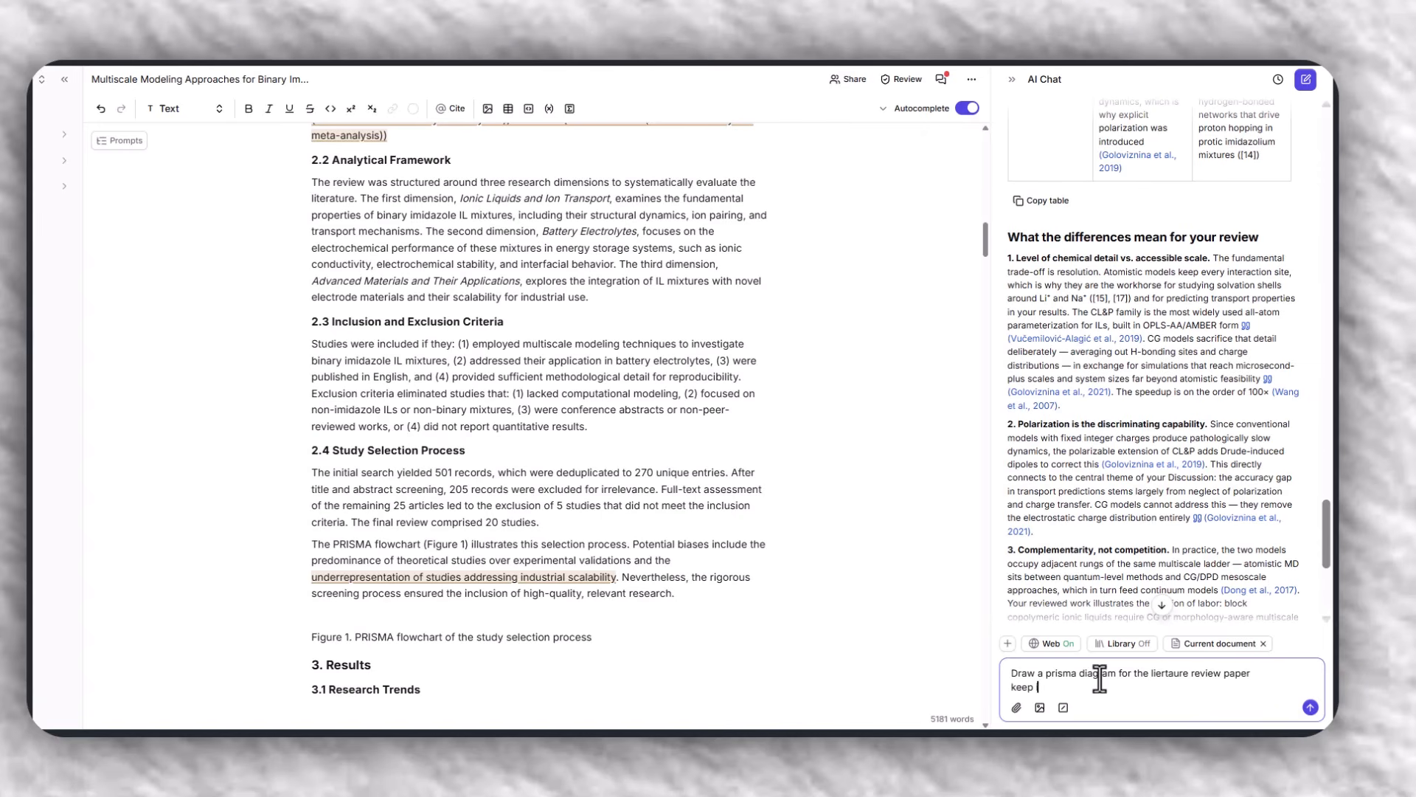
type("it clear and clean")
key("Return")
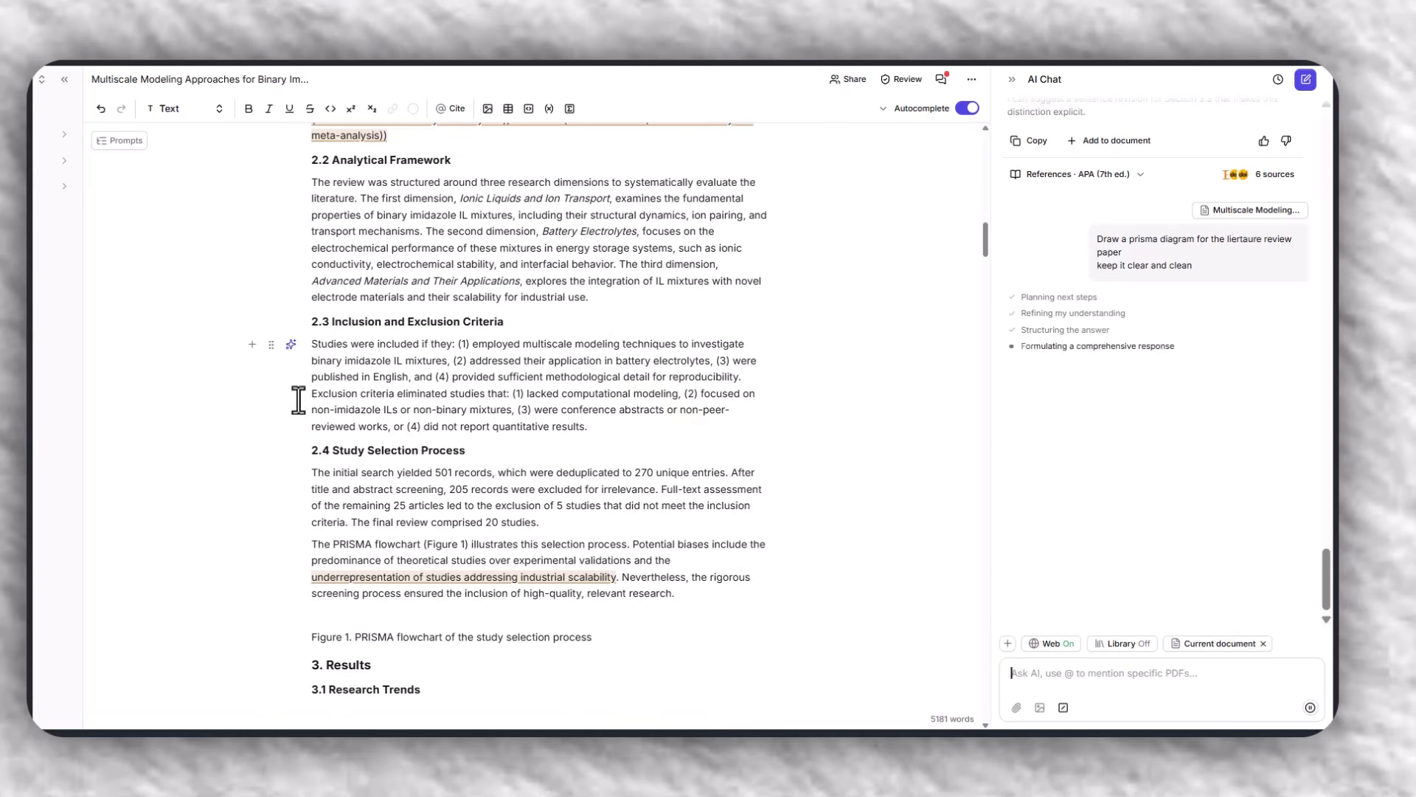
Select the whole paragraph under the heading 2.3 Inclusion and Exclusion Criteria in the manuscript.
scroll(316, 318, "up", 2)
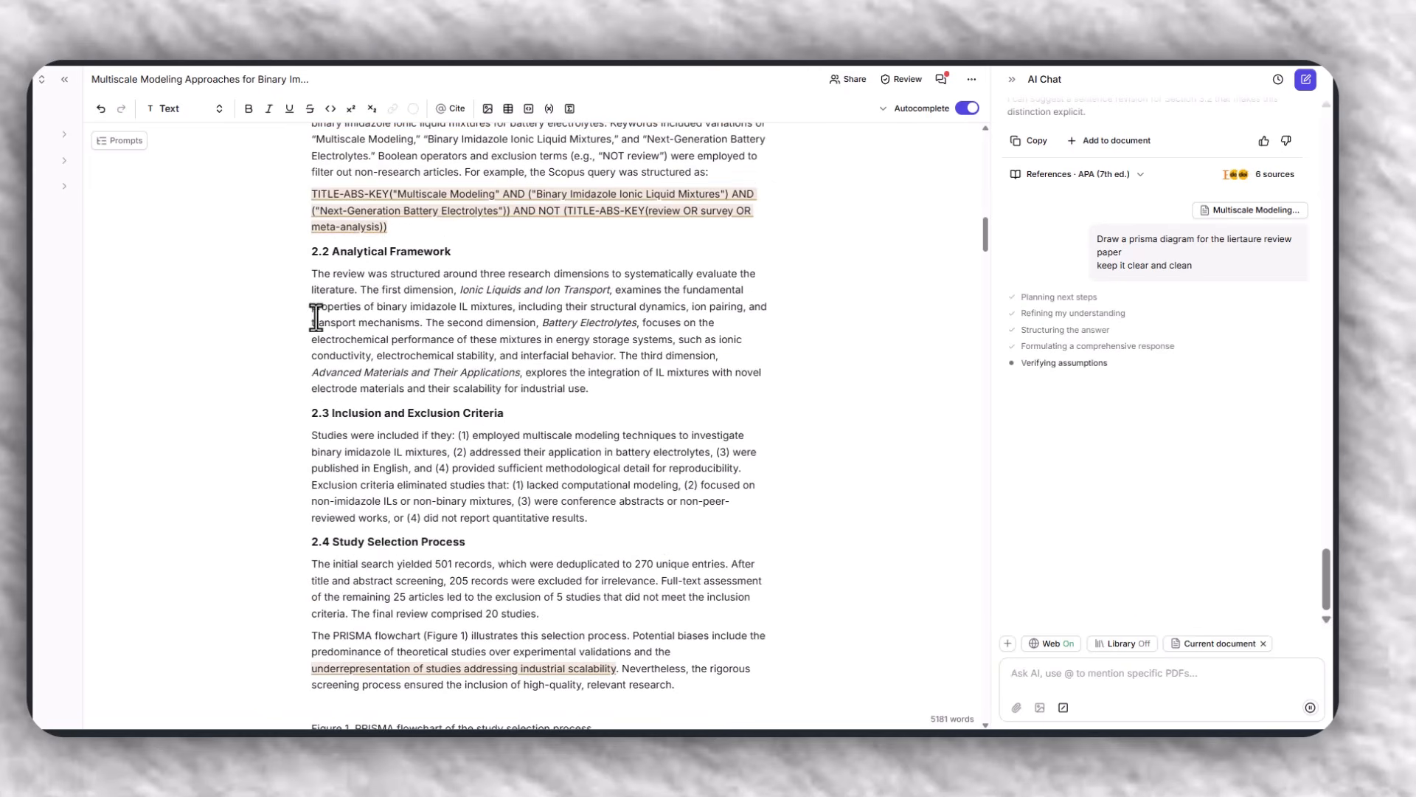
left_click_drag(602, 389, 315, 272)
left_click(578, 340)
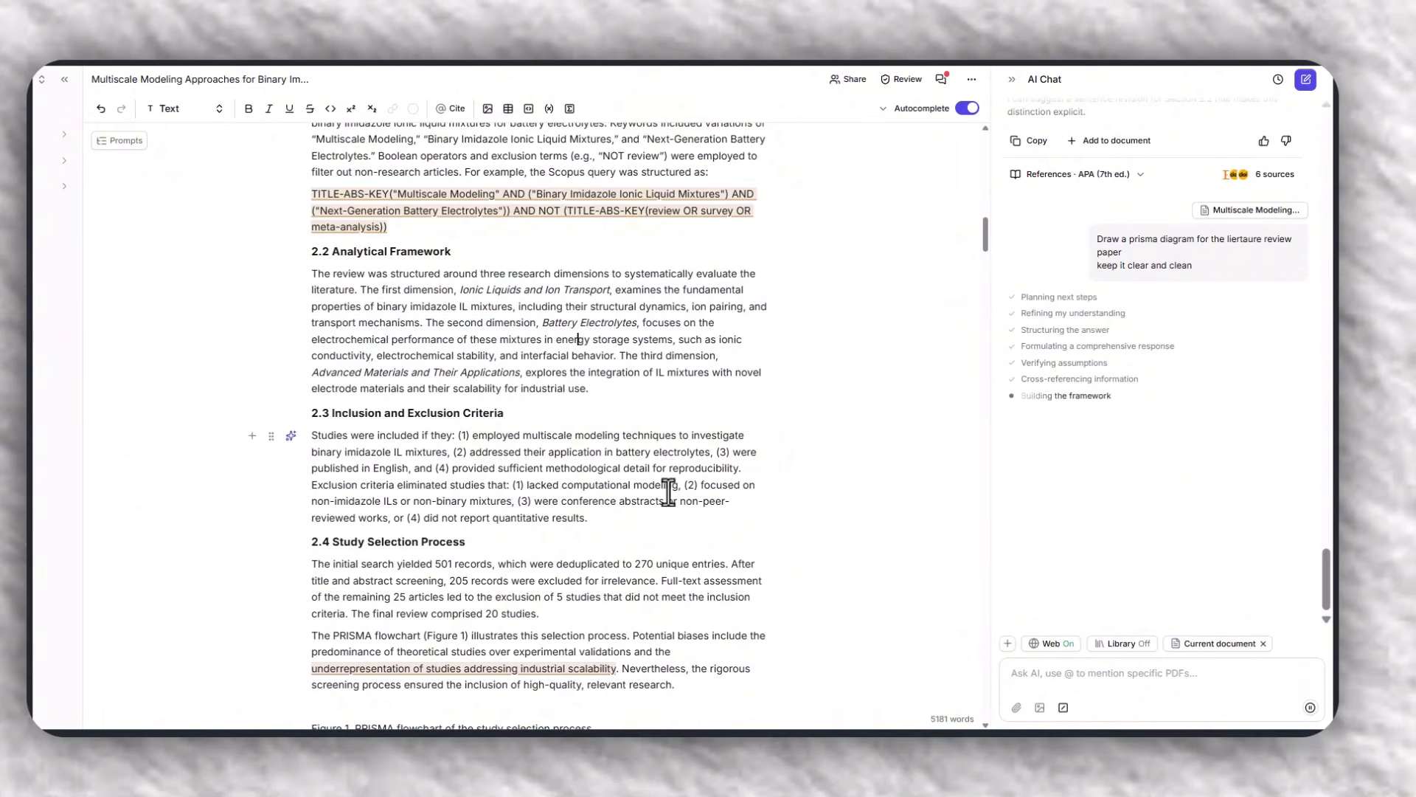
left_click(623, 542)
left_click(589, 524)
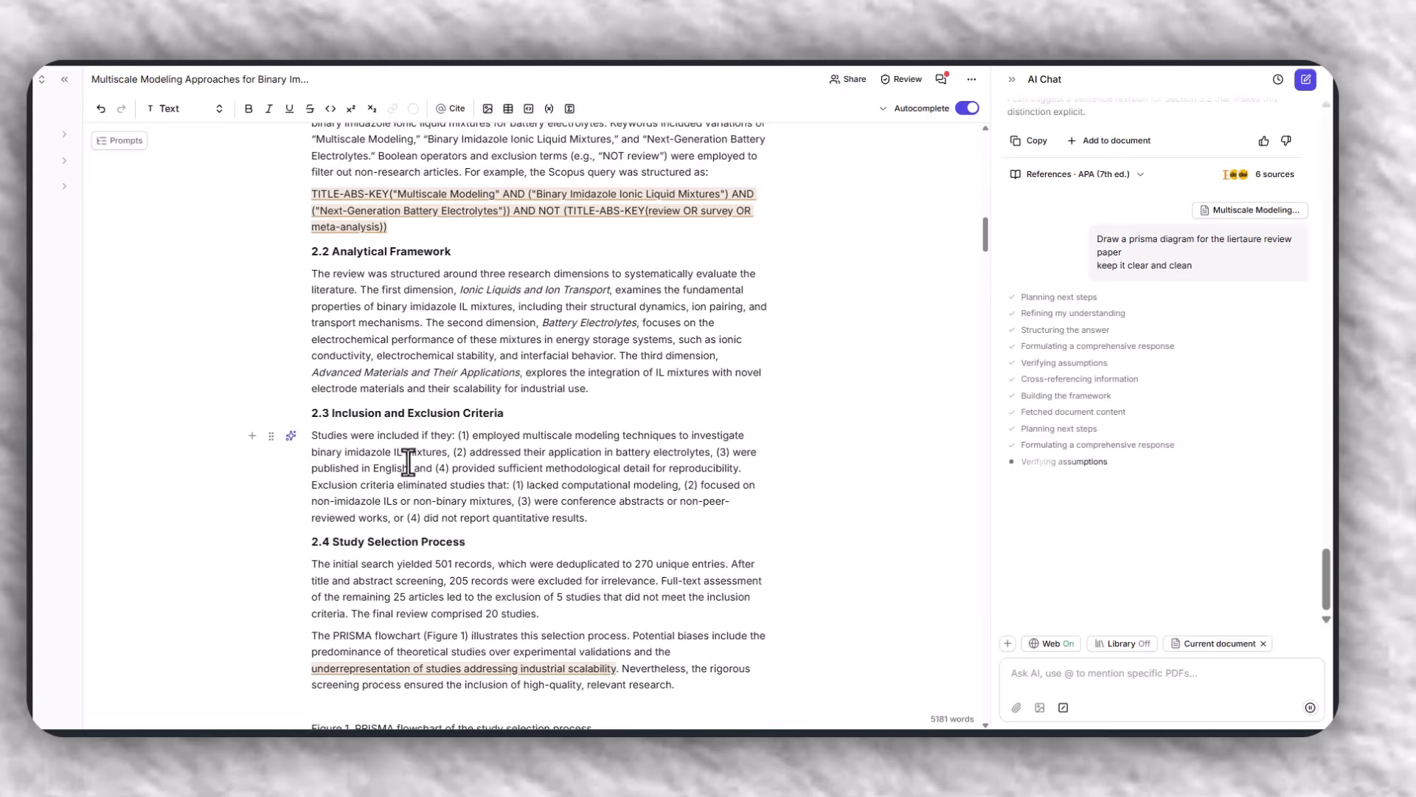
left_click_drag(590, 519, 302, 440)
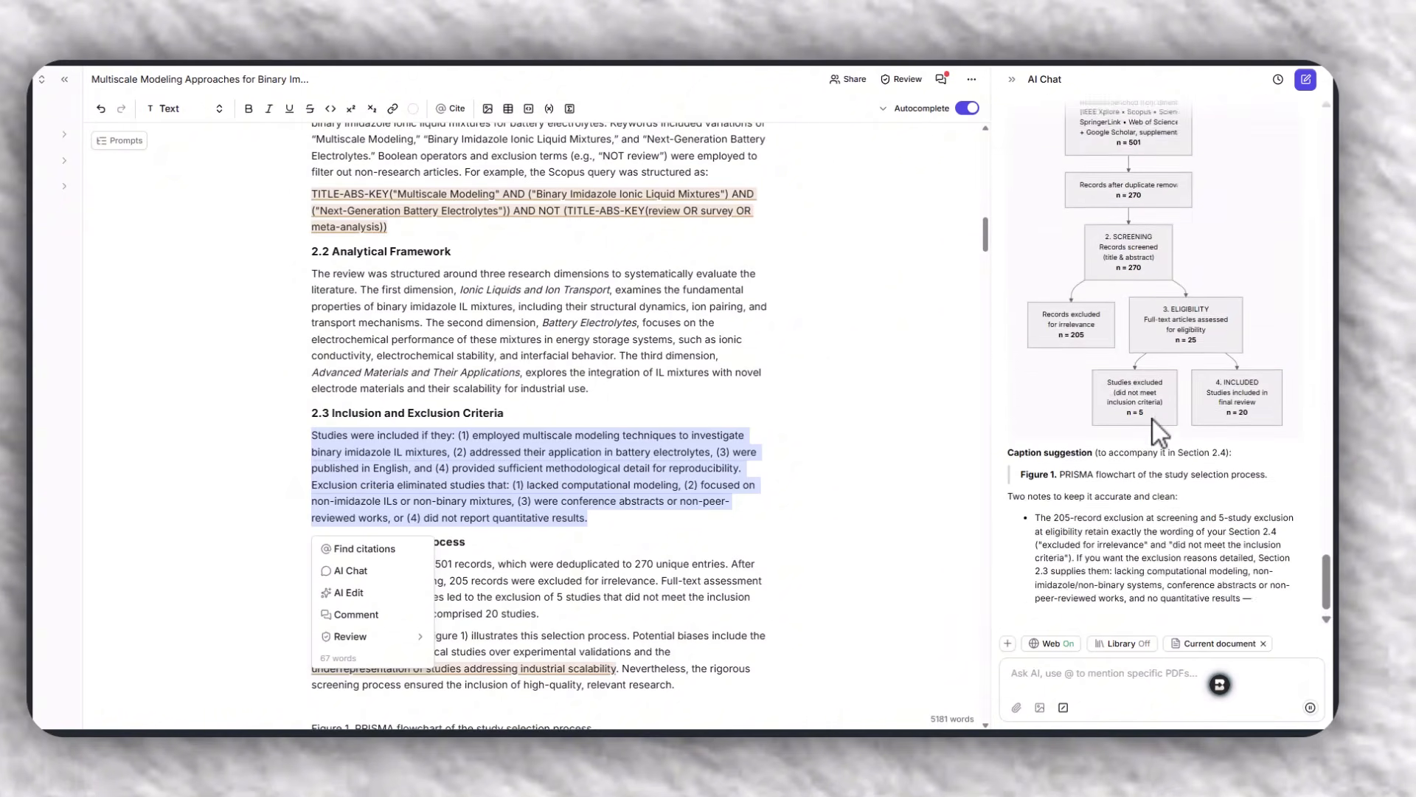
Expand the PRISMA Flowchart in the chat answer, examine its stages from identification to inclusion and close the enlarged view.
scroll(1156, 354, "up", 3)
scroll(1104, 428, "down", 1)
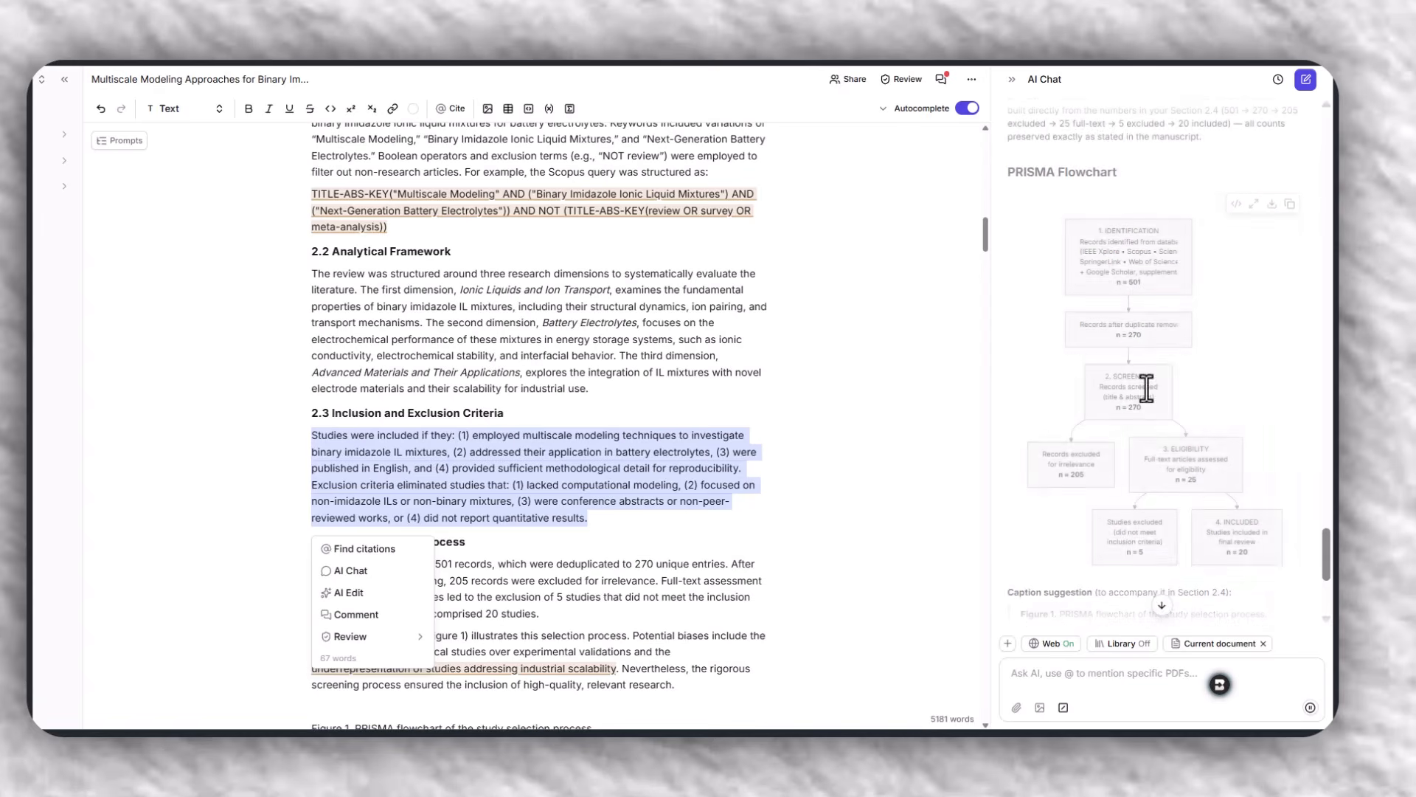
left_click(1254, 204)
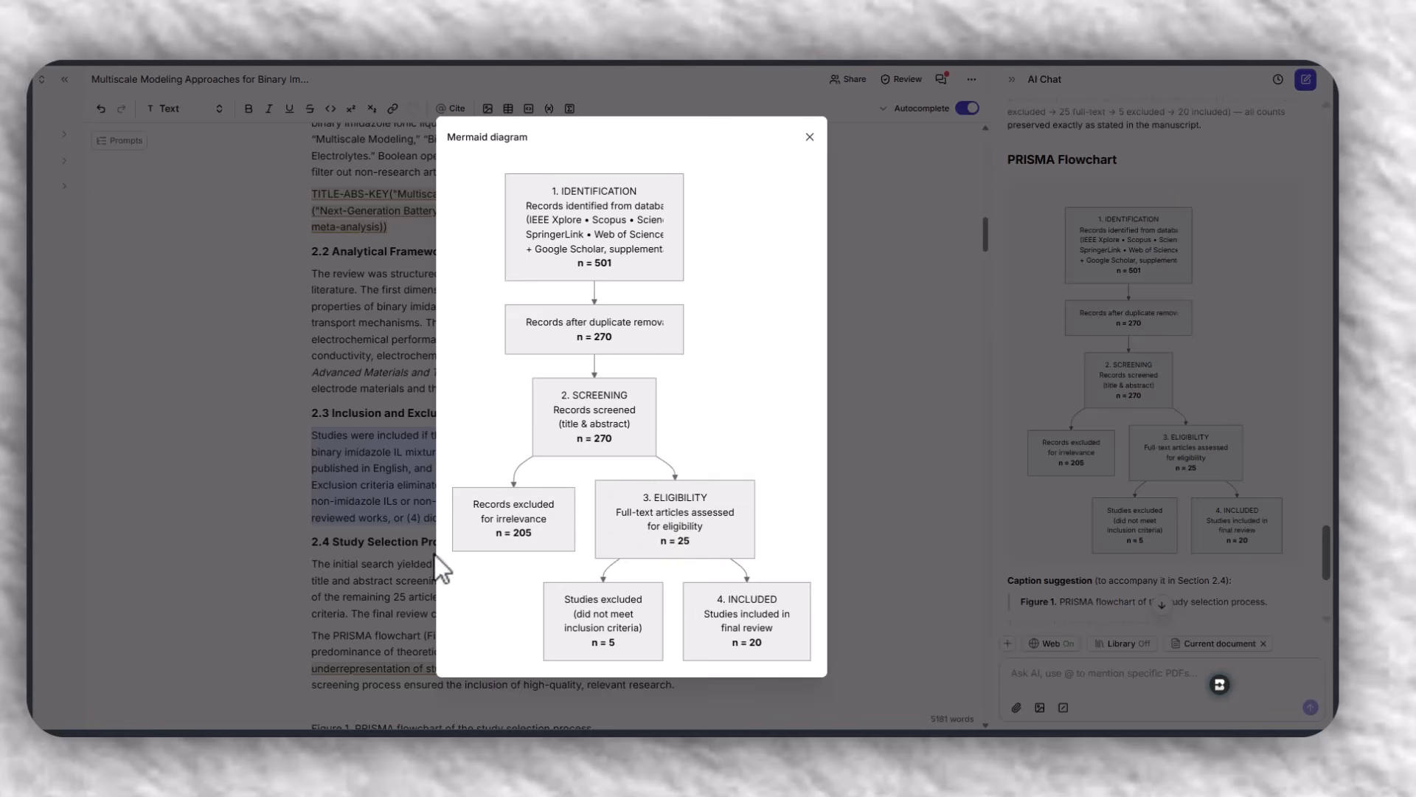
key("Escape")
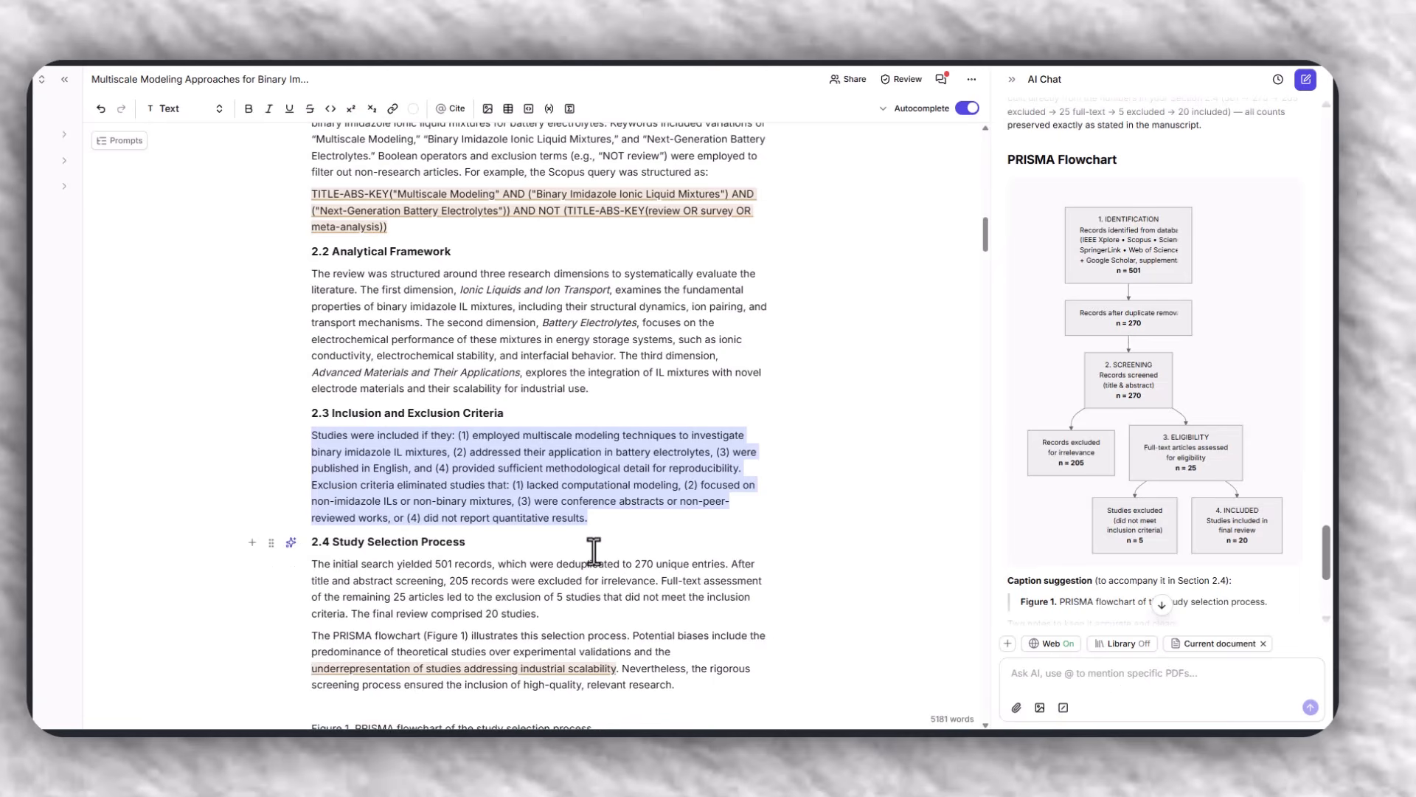
Ask the AI chat to create visuals of the inclusion and exclusion criteria from Section 2.3.
left_click(1032, 675)
type("create te")
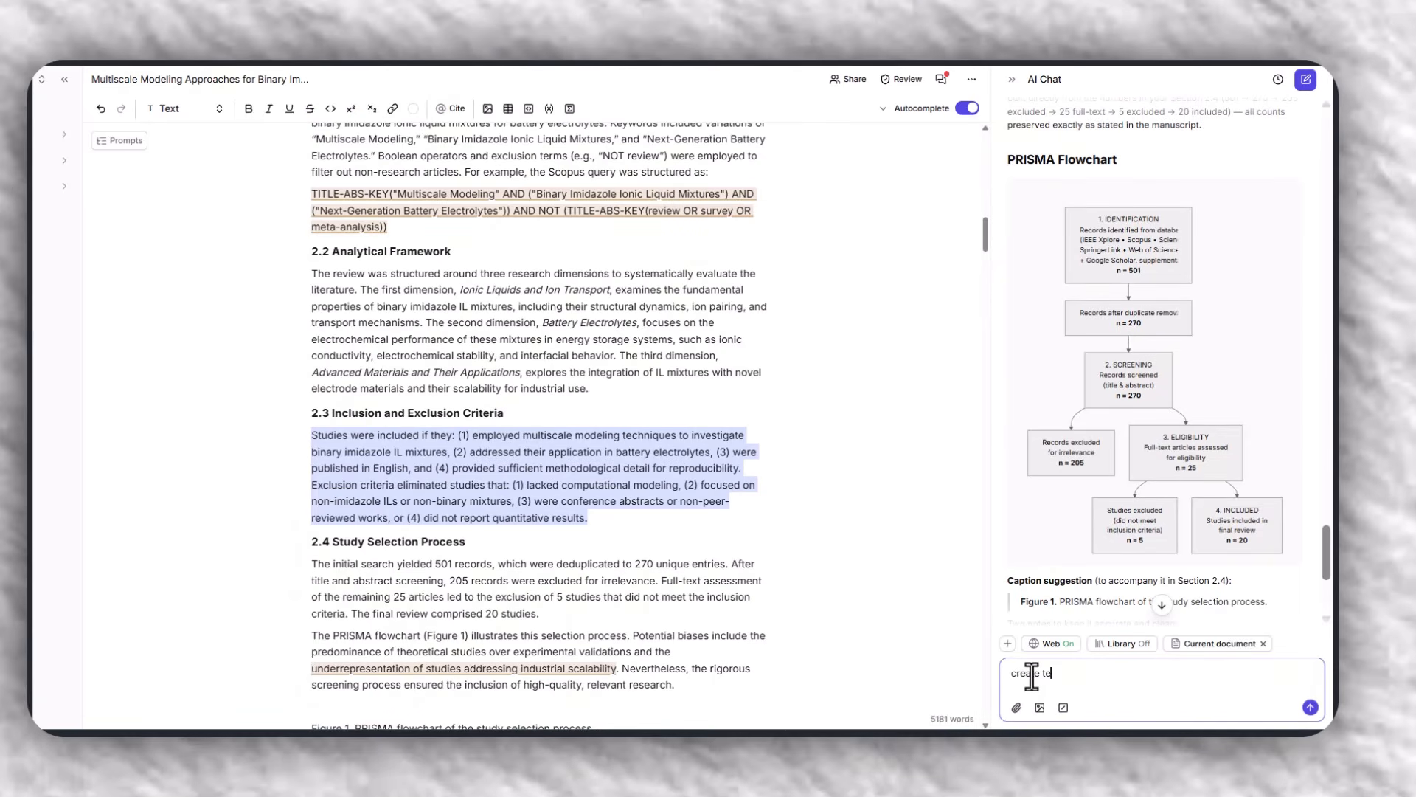
type("h visudal s")
type("of")
key("Return")
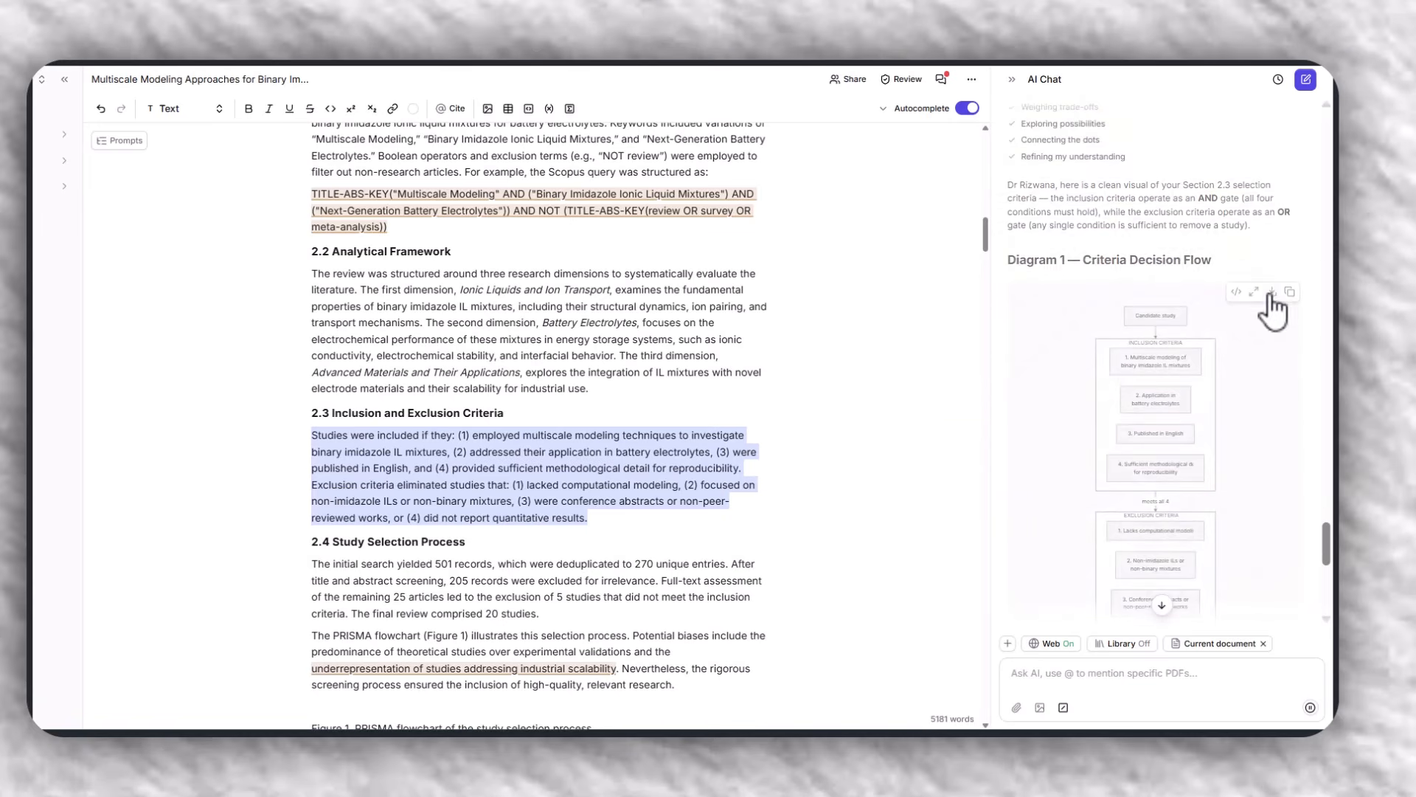
Examine Diagram 1 — Criteria Decision Flow, Diagram 2 — Summary Panel and the caption suggestions in the chat answer.
scroll(1271, 296, "down", 1)
left_click(1256, 190)
left_click(1155, 391)
scroll(1155, 391, "down", 3)
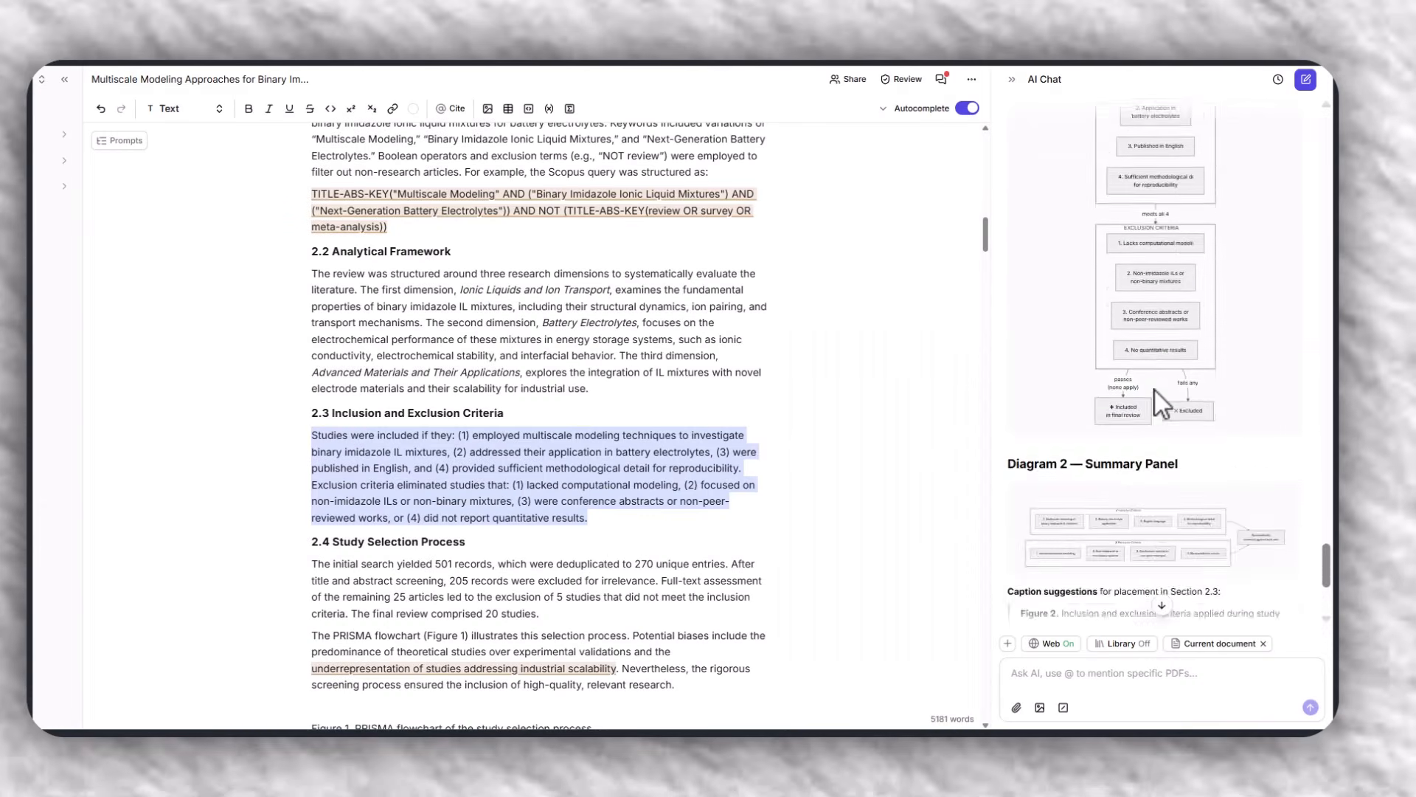
scroll(1155, 391, "down", 3)
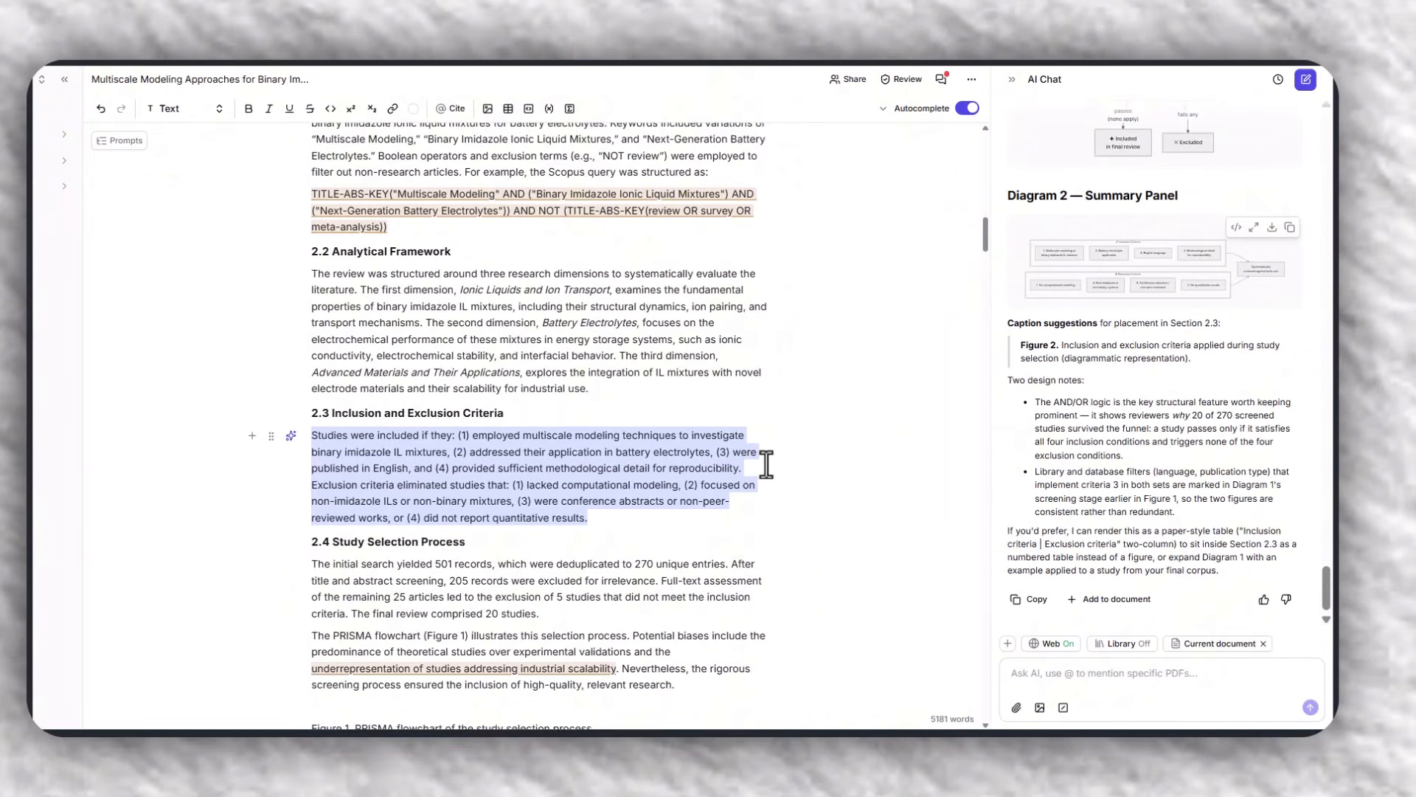
Return to the beginning of the manuscript and open its Review tools.
scroll(767, 464, "up", 15)
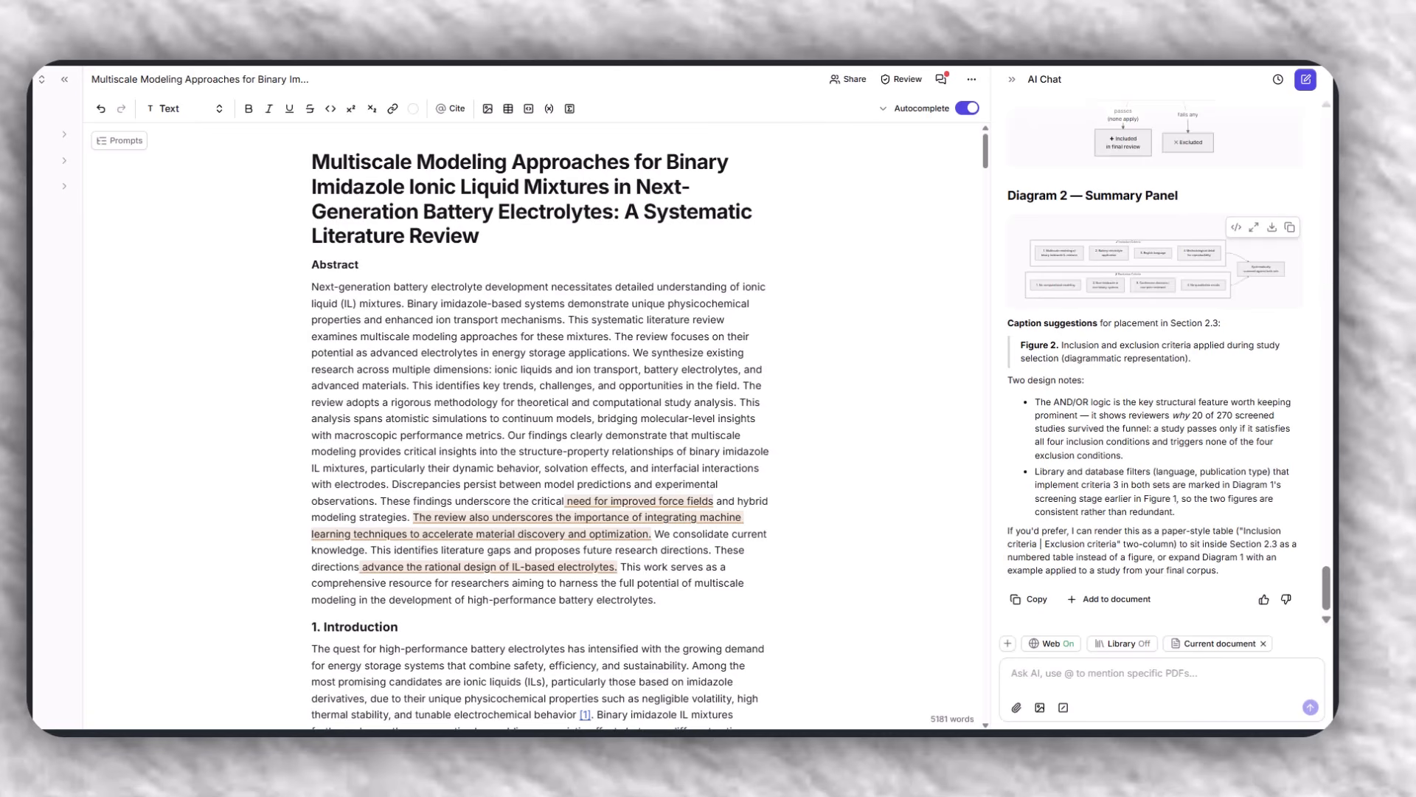
left_click(54, 109)
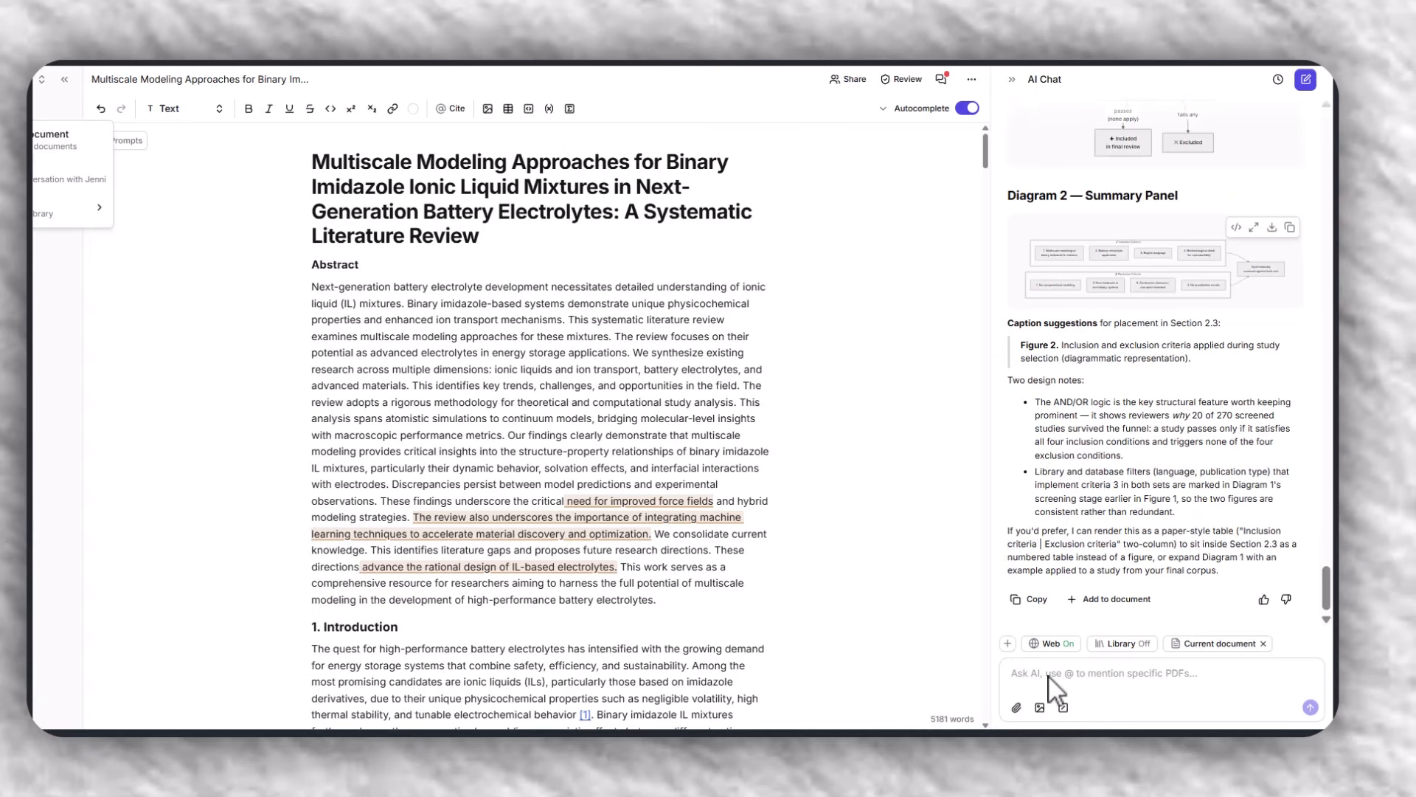
left_click(897, 81)
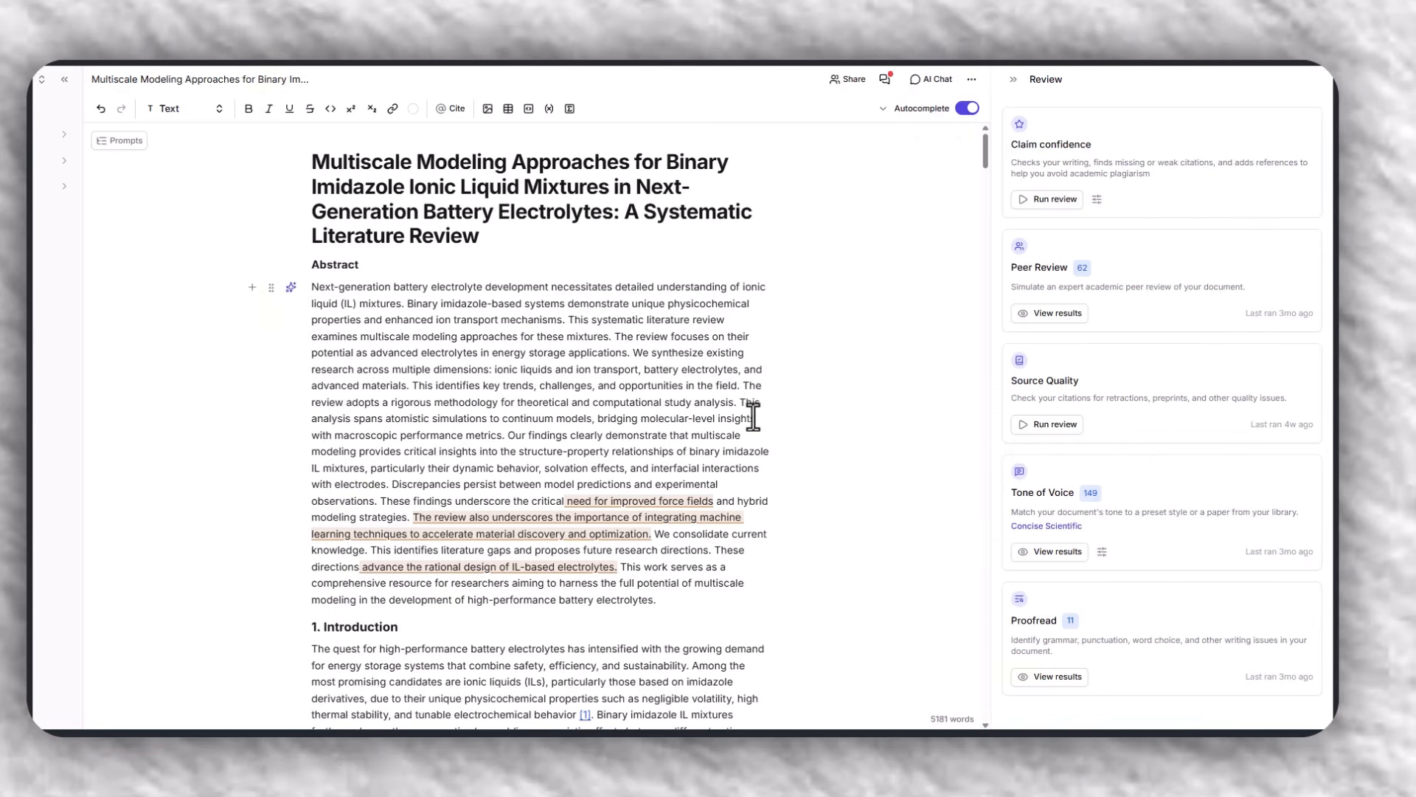
Look through the Conclusion and Discussion, checking citation [9]'s link and the Jenni AI comment on the data-driven methods sentence.
left_click_drag(986, 140, 986, 609)
scroll(421, 398, "up", 4)
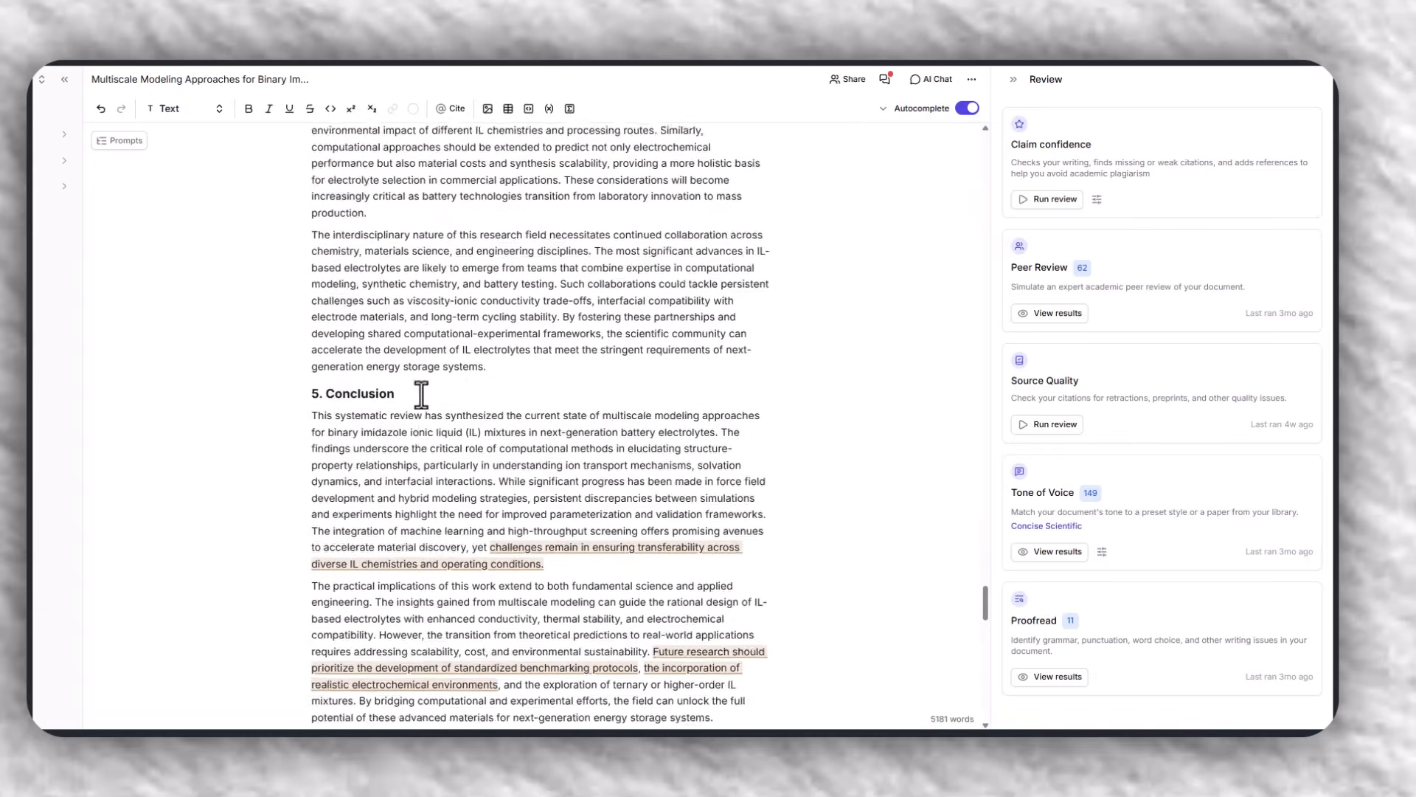
scroll(421, 393, "up", 10)
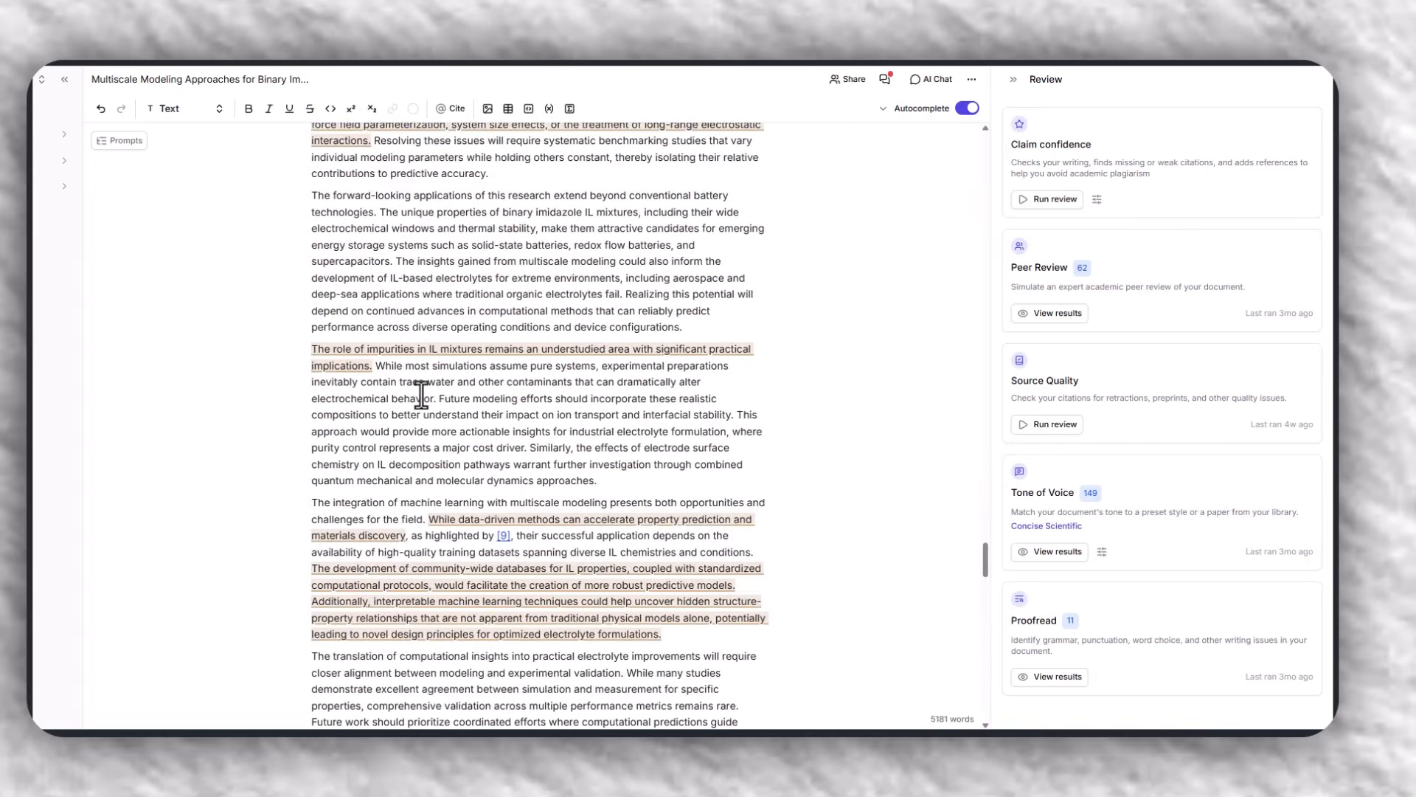
left_click(505, 539)
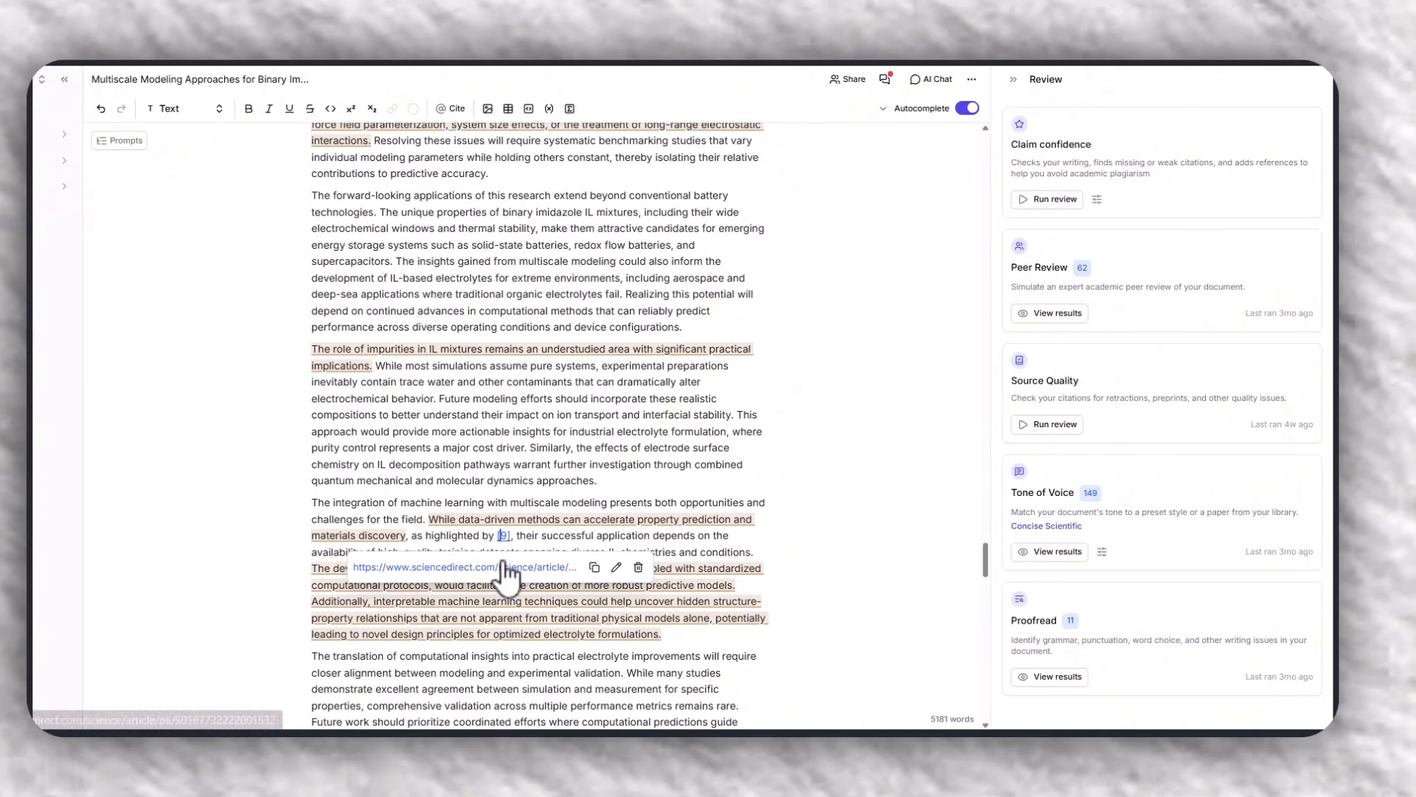
left_click(510, 539)
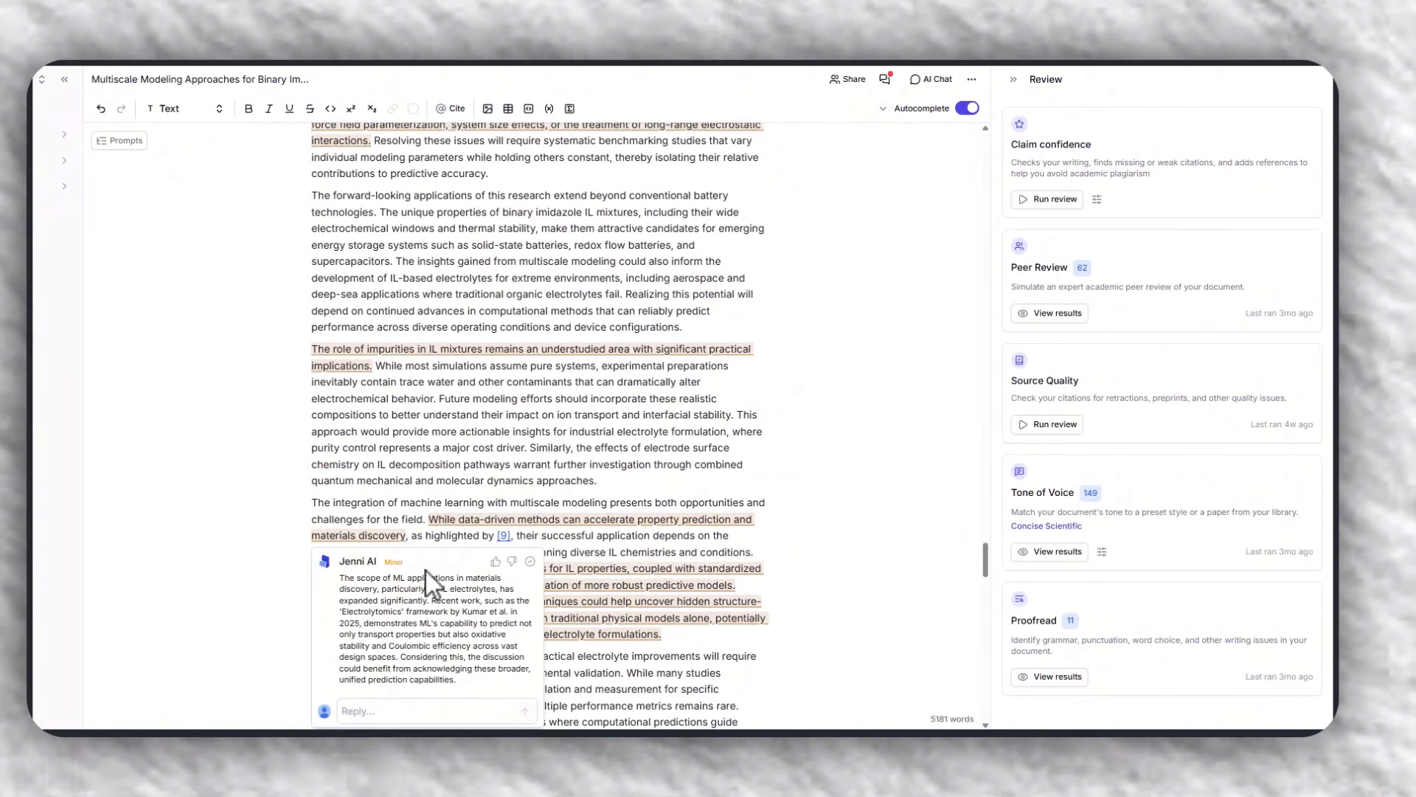
scroll(553, 538, "down", 3)
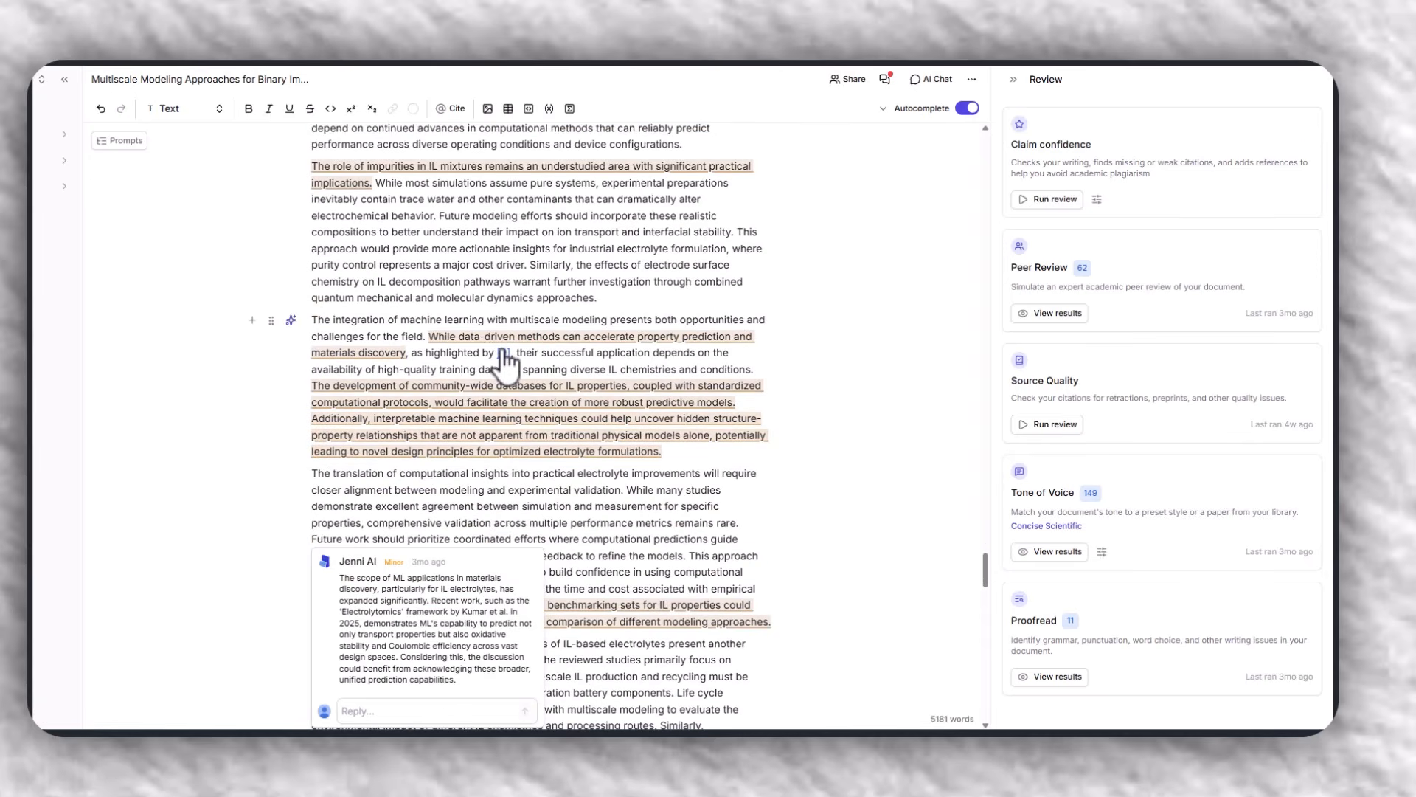
scroll(814, 471, "up", 20)
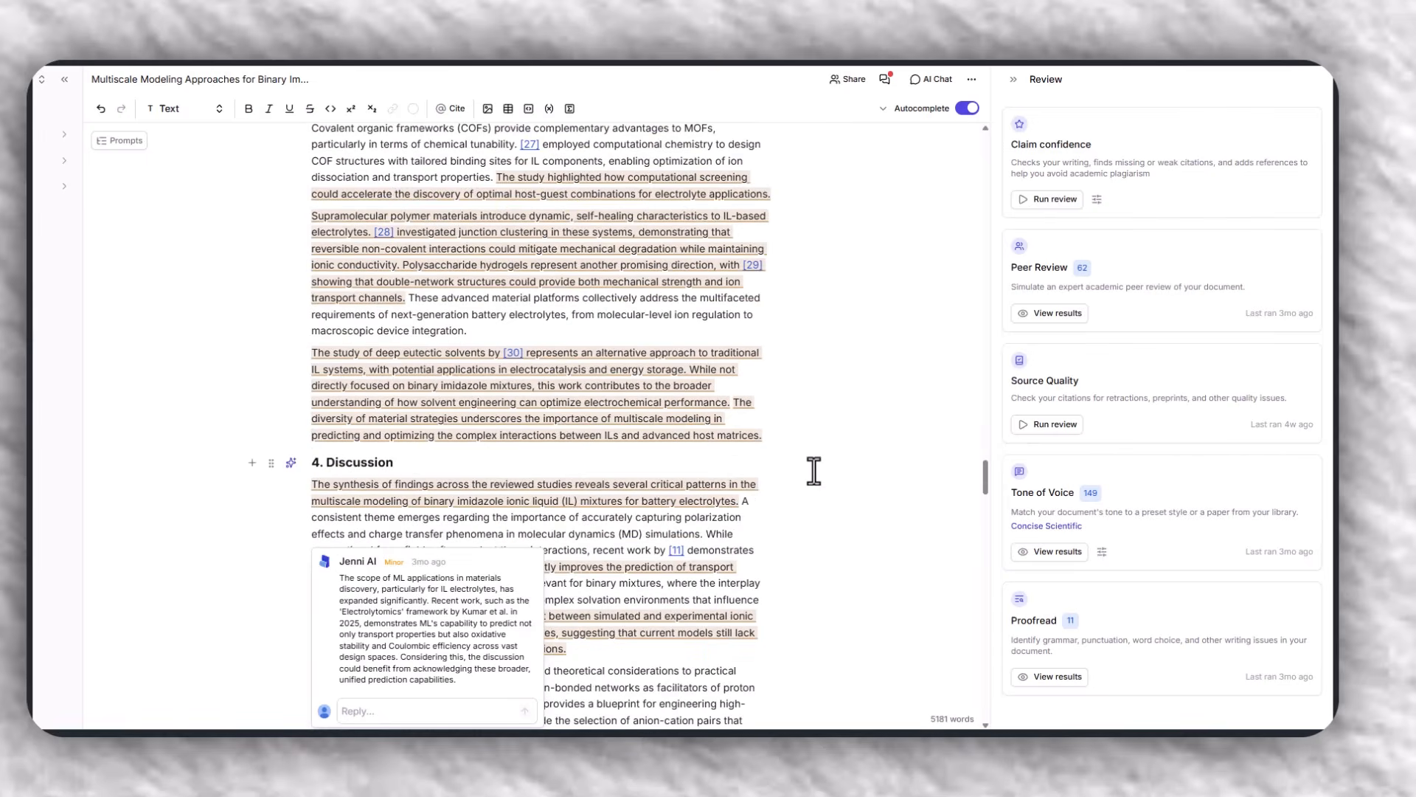